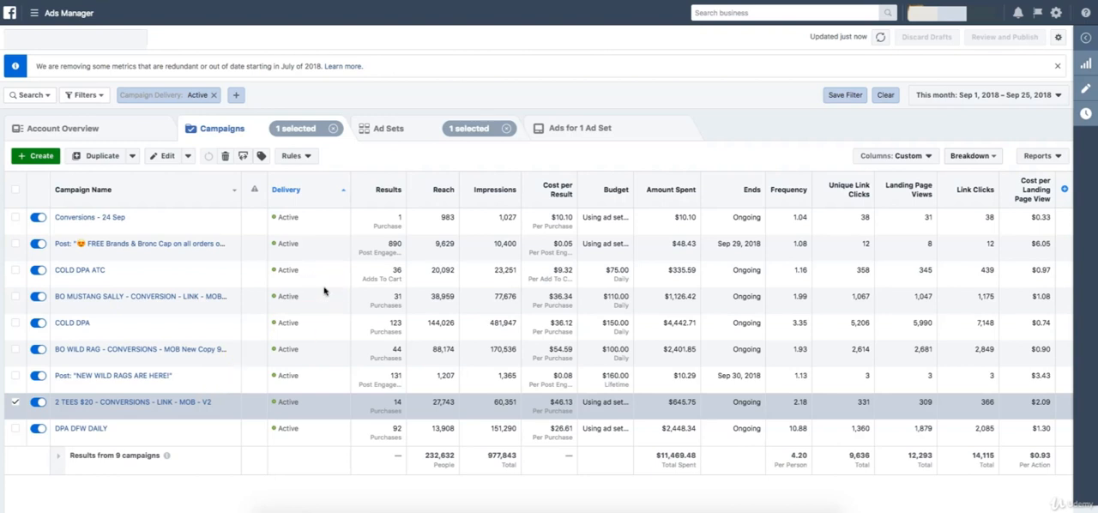
# Open the MAGAZINES - 25+ - F ad set of the selected campaign for editing.
pyautogui.click(414, 130)
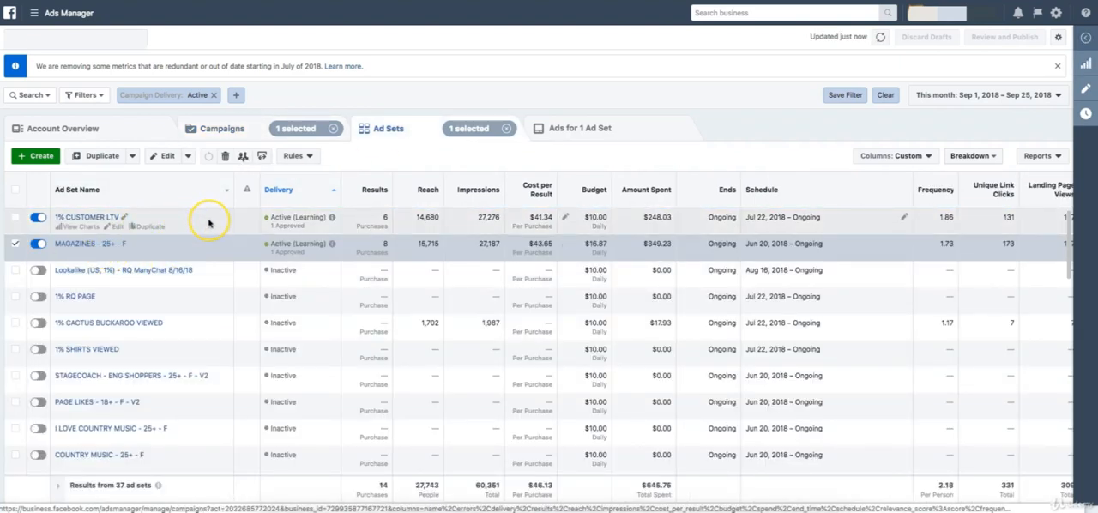
pyautogui.click(313, 246)
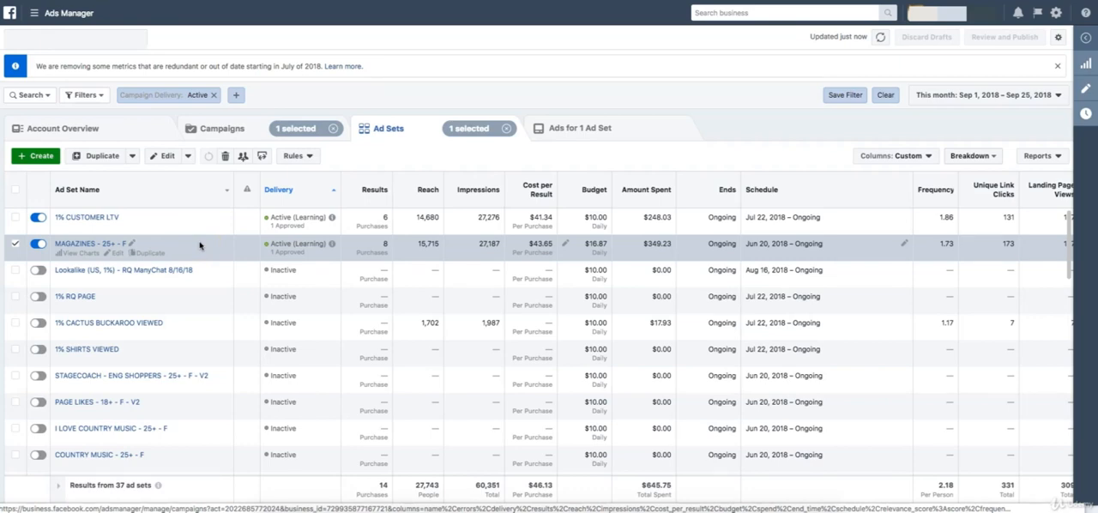
pyautogui.click(165, 157)
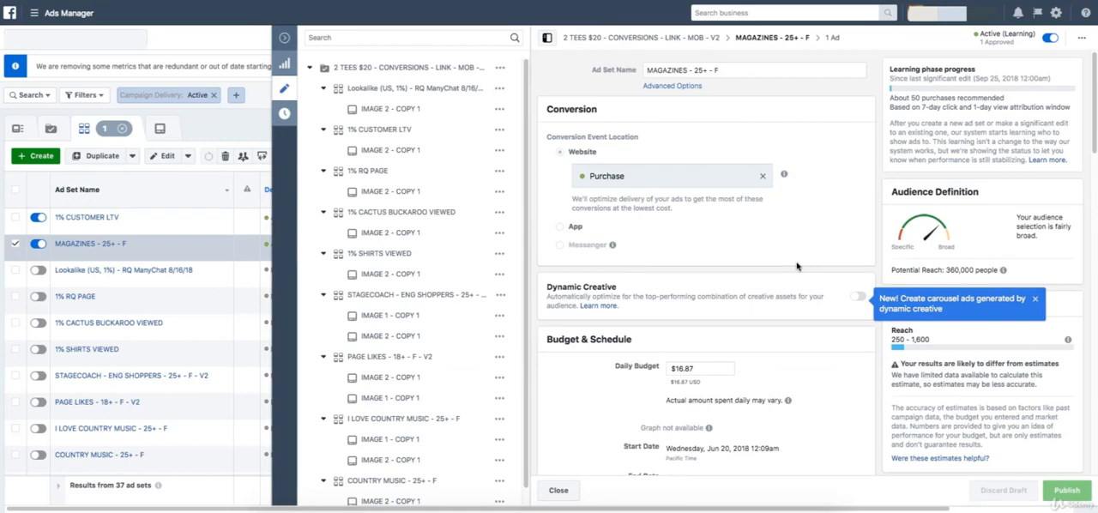
# Examine the ad set's conversion, budget and schedule, audience and placement settings.
pyautogui.scroll(-1, 797, 266)
pyautogui.click(725, 279)
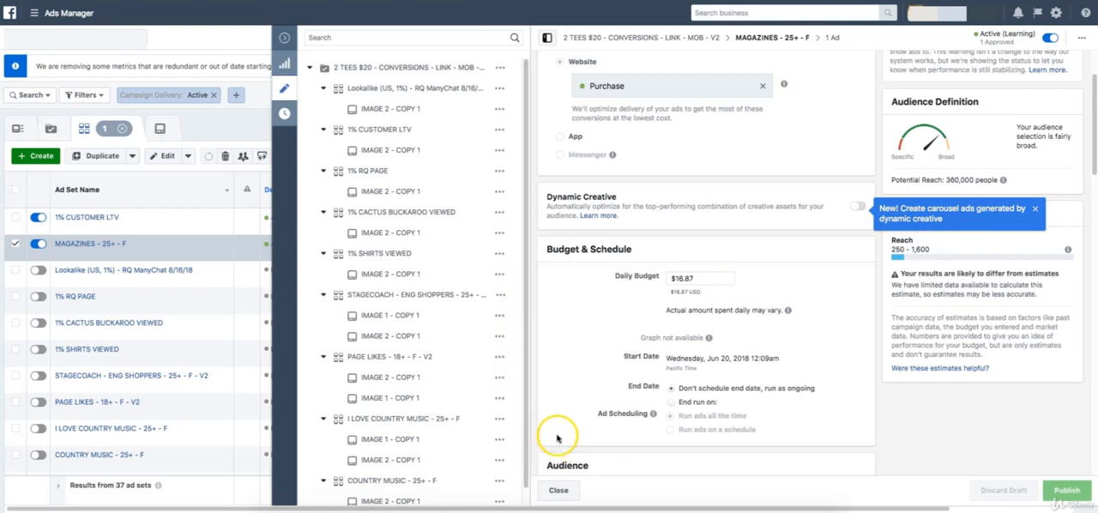
pyautogui.scroll(1, 579, 386)
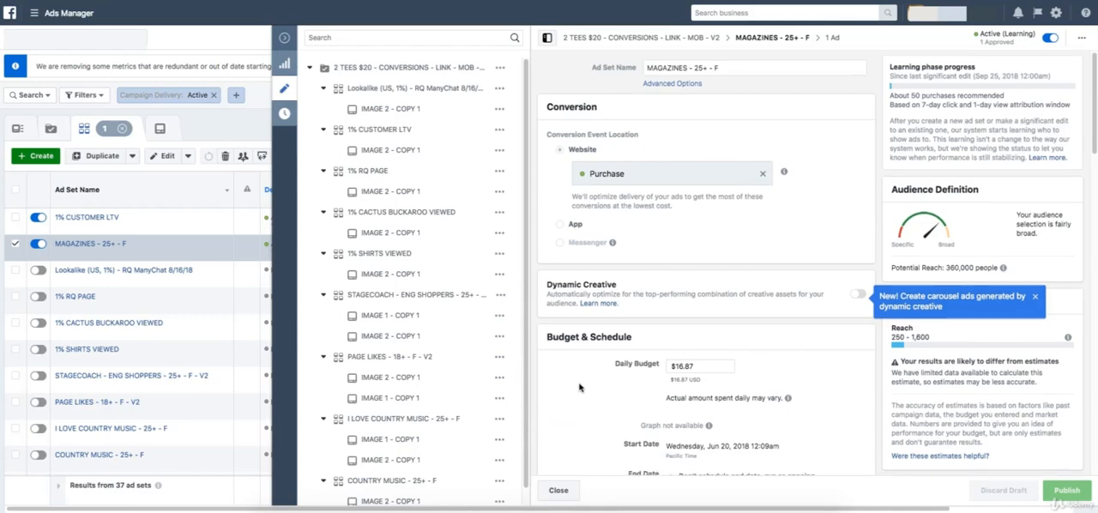
pyautogui.scroll(-3, 579, 387)
pyautogui.scroll(2, 579, 386)
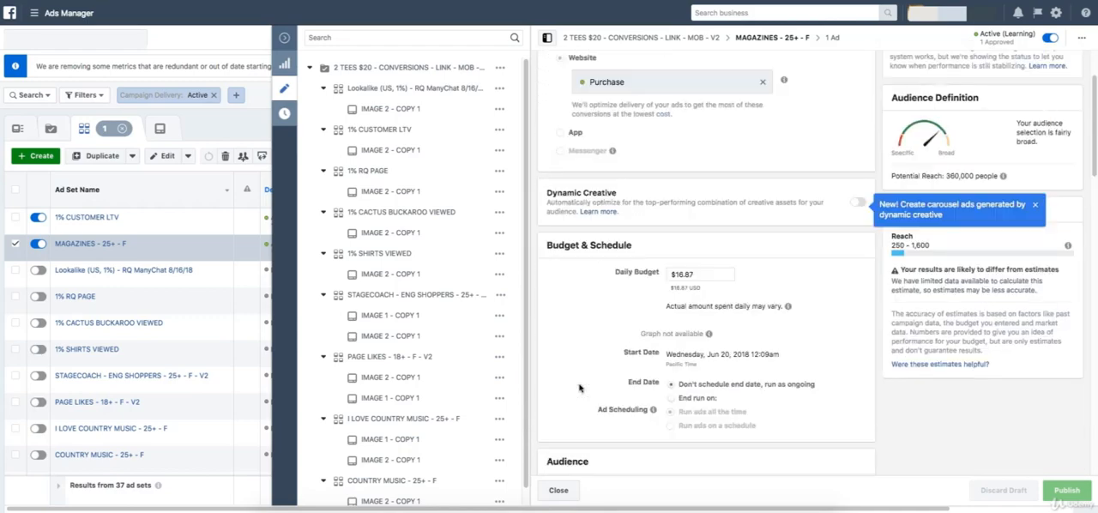
pyautogui.scroll(1, 563, 455)
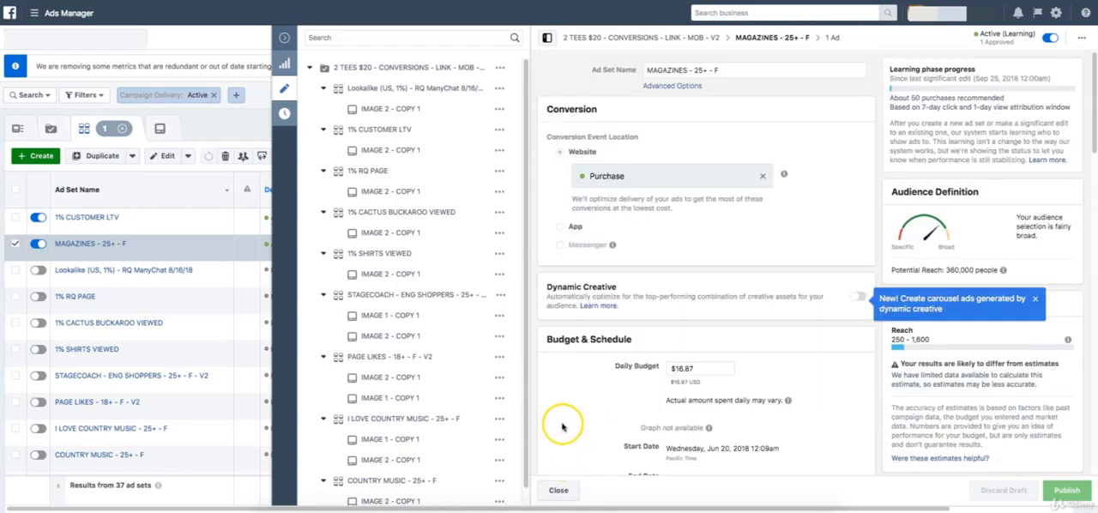
pyautogui.scroll(-7, 566, 416)
pyautogui.scroll(1, 581, 410)
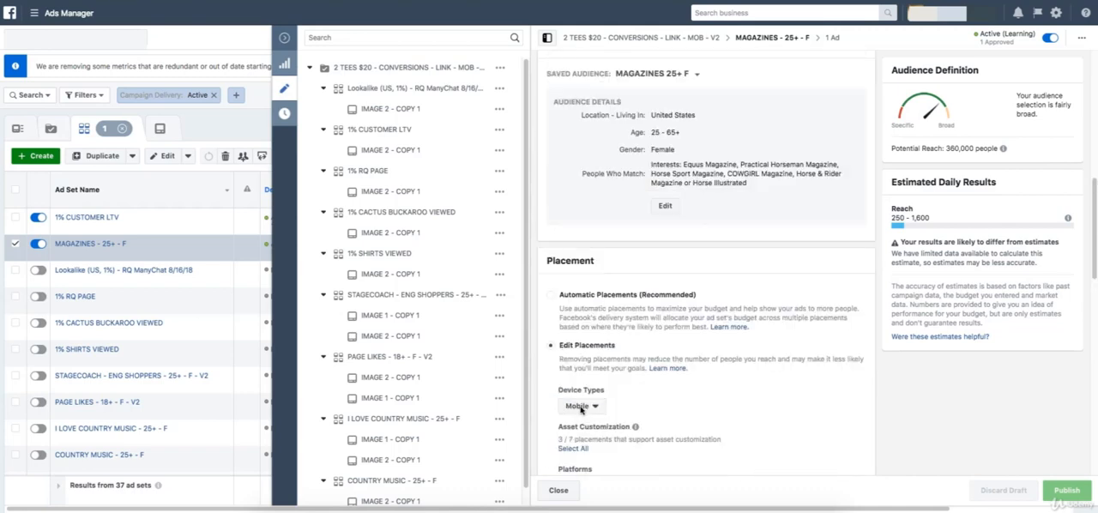
pyautogui.scroll(6, 581, 410)
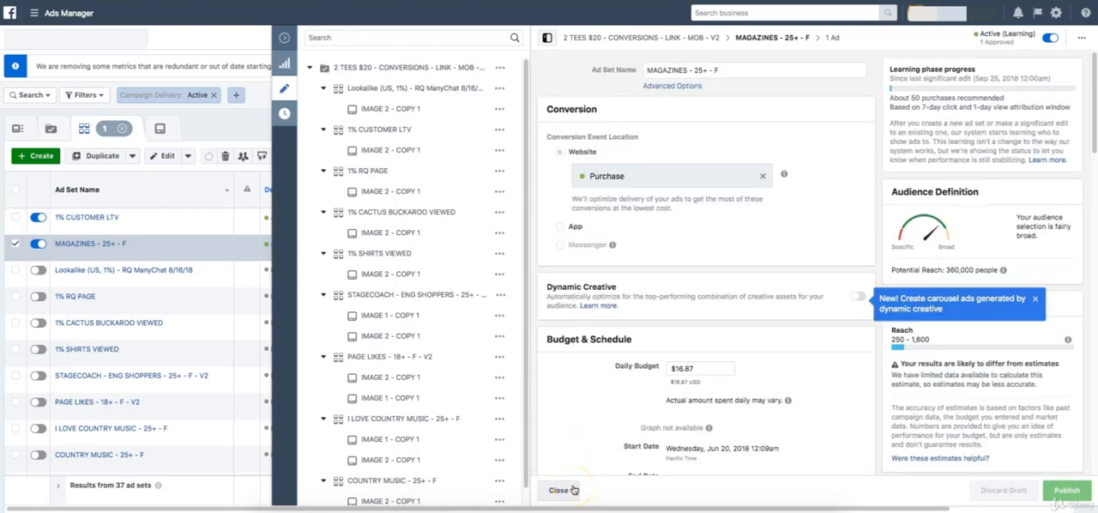
# Dismiss the tip about carousel ads generated by dynamic creative.
pyautogui.click(1036, 300)
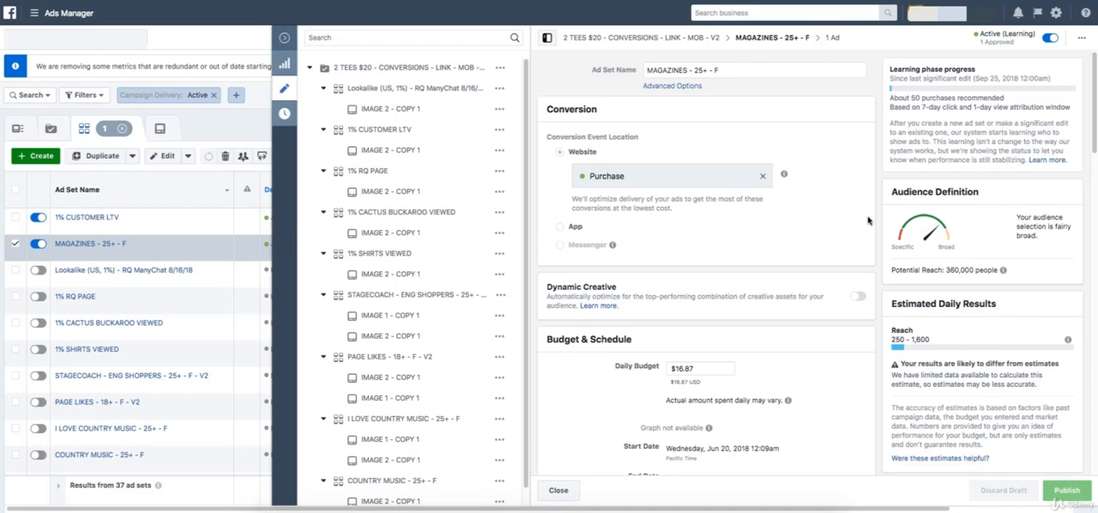
pyautogui.click(803, 229)
pyautogui.click(801, 230)
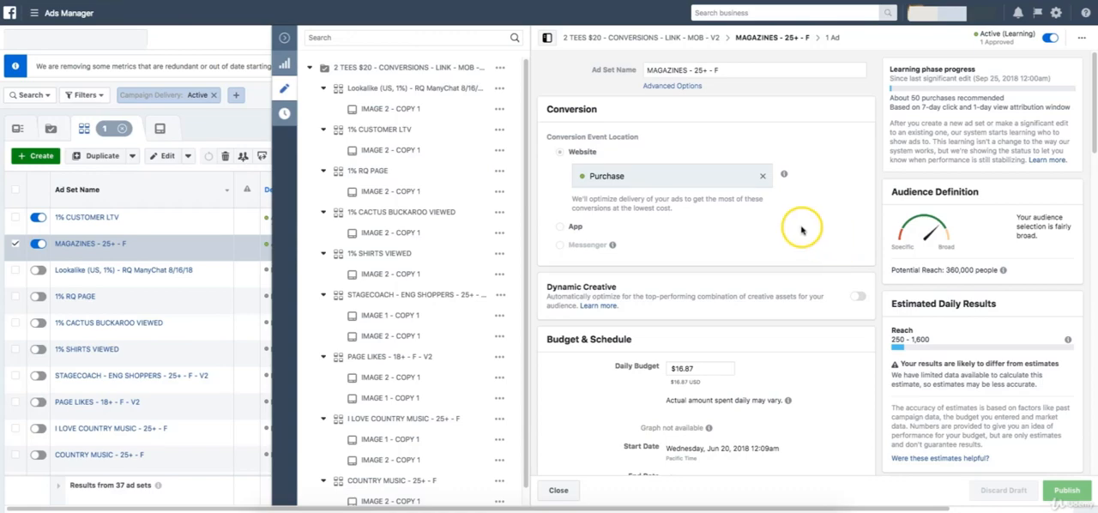
# Open the ad set's saved audience MAGAZINES 25+ F for editing.
pyautogui.scroll(-2, 801, 229)
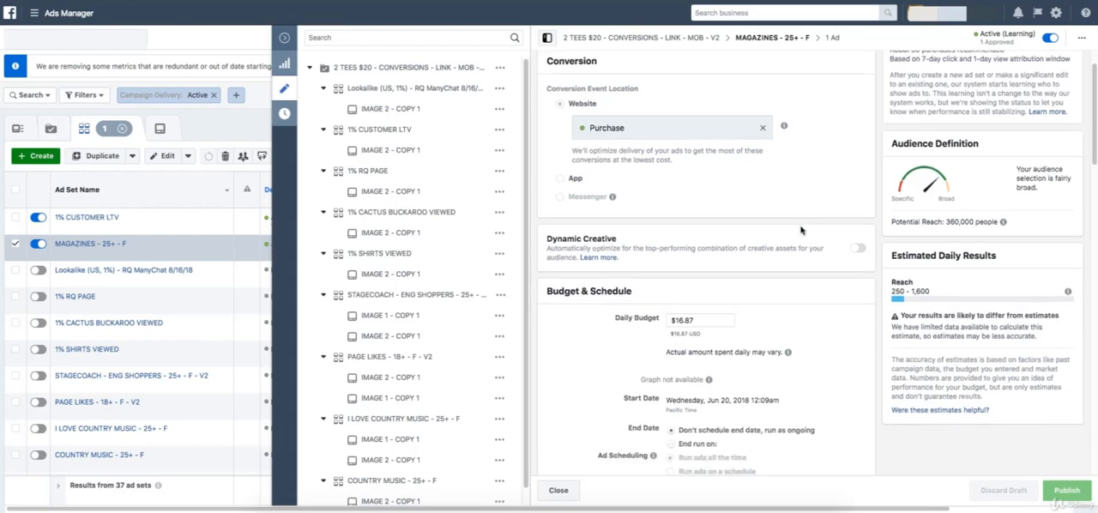
pyautogui.scroll(-2, 802, 229)
pyautogui.scroll(-5, 801, 229)
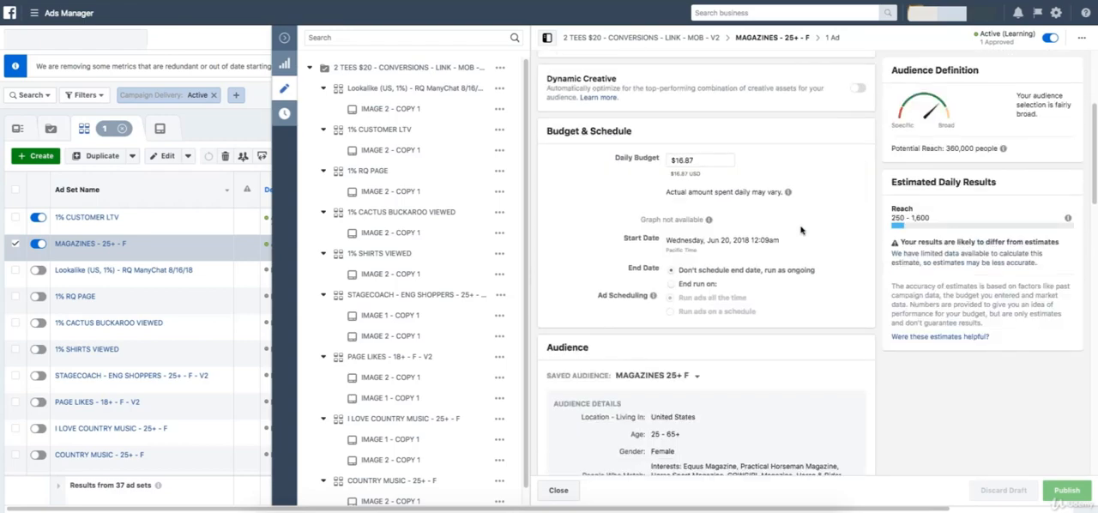
pyautogui.click(667, 301)
pyautogui.click(672, 303)
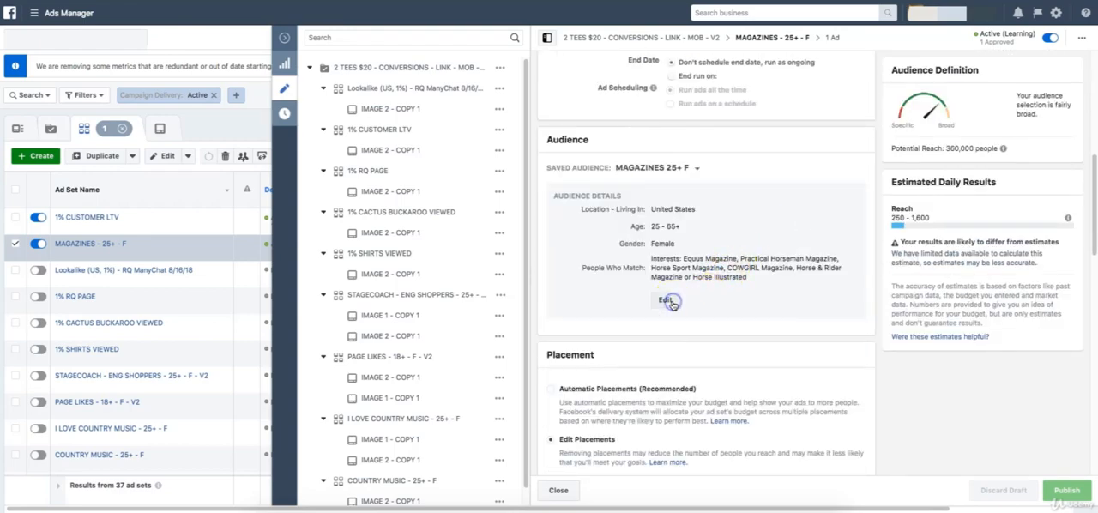
# Examine the lookalike audiences available as custom audiences for this saved audience.
pyautogui.click(488, 146)
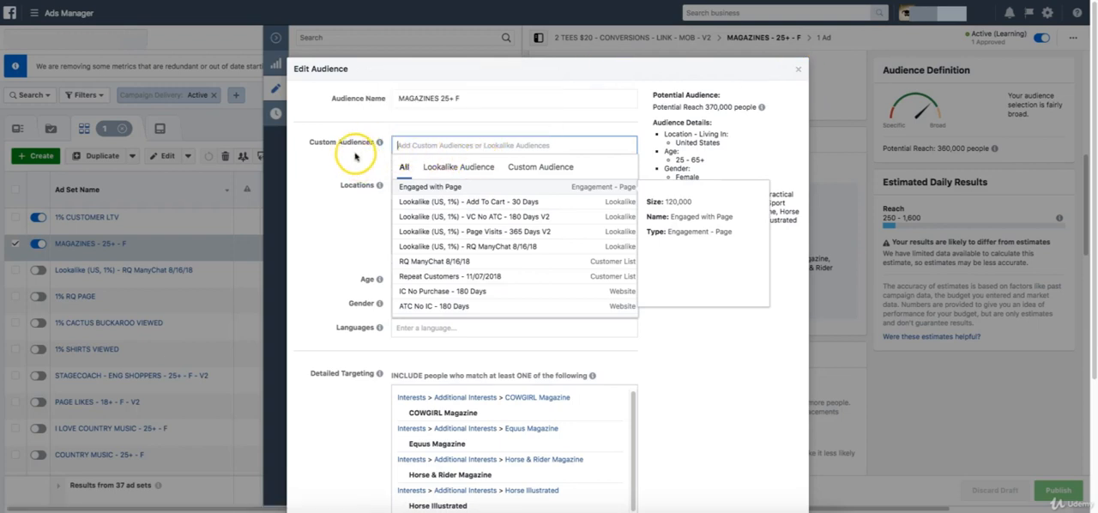
pyautogui.click(463, 167)
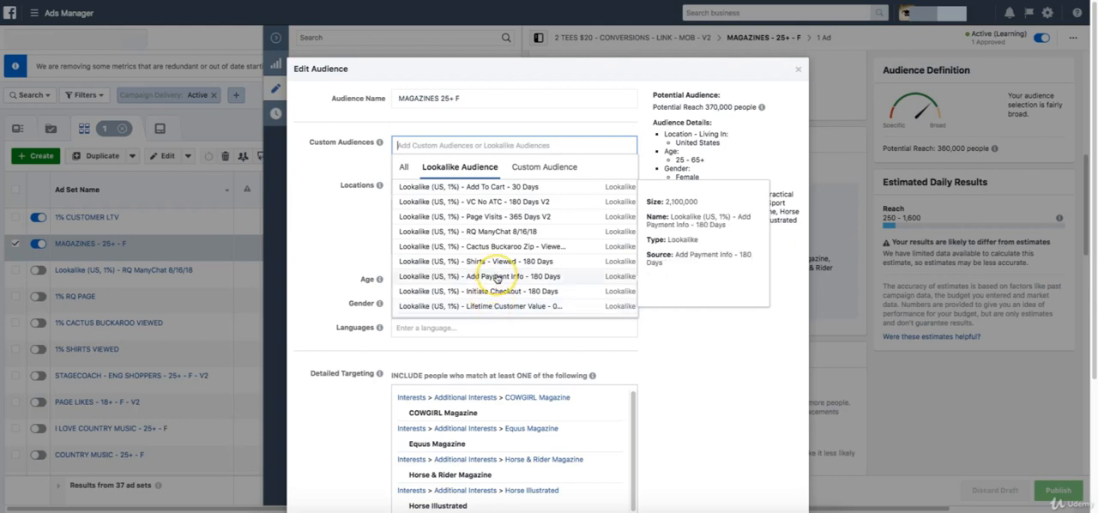
pyautogui.scroll(-1, 496, 292)
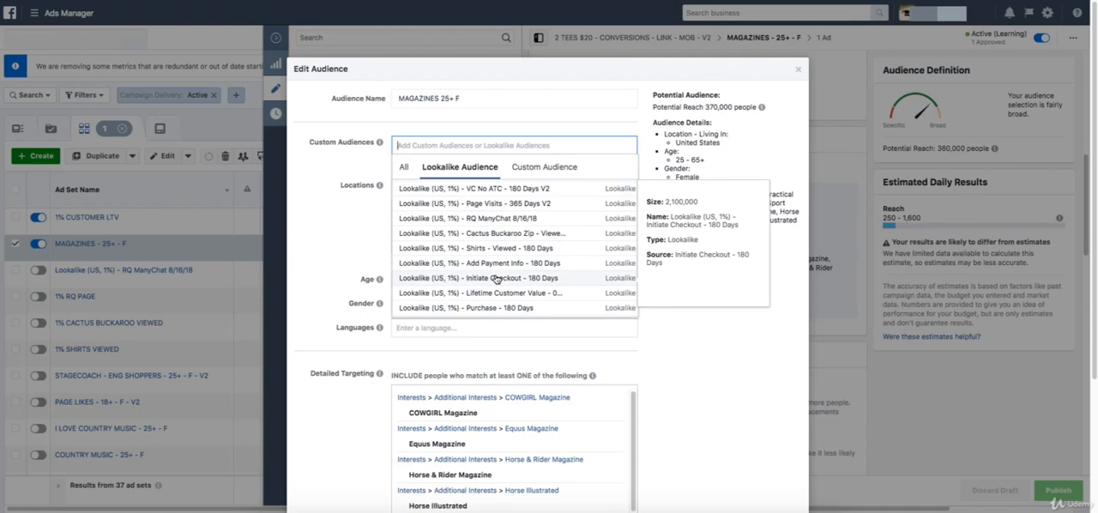
pyautogui.scroll(-1, 498, 287)
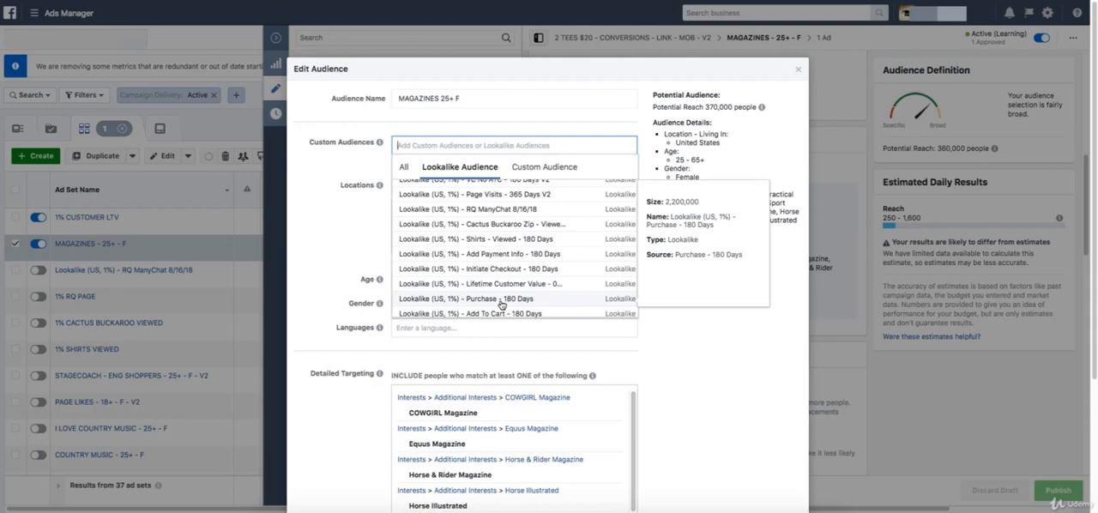
pyautogui.scroll(-1, 502, 306)
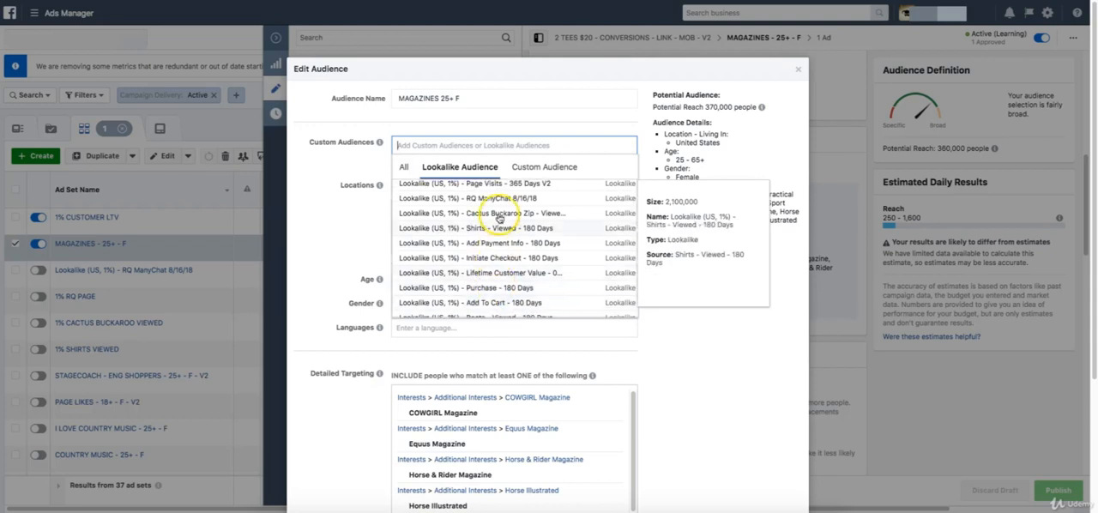
pyautogui.scroll(2, 499, 219)
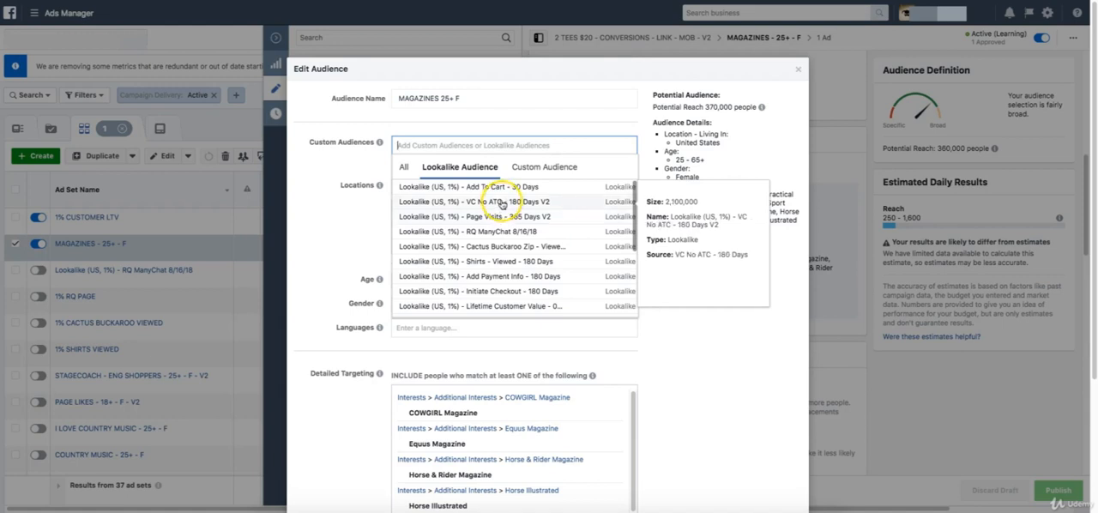
pyautogui.scroll(-1, 506, 298)
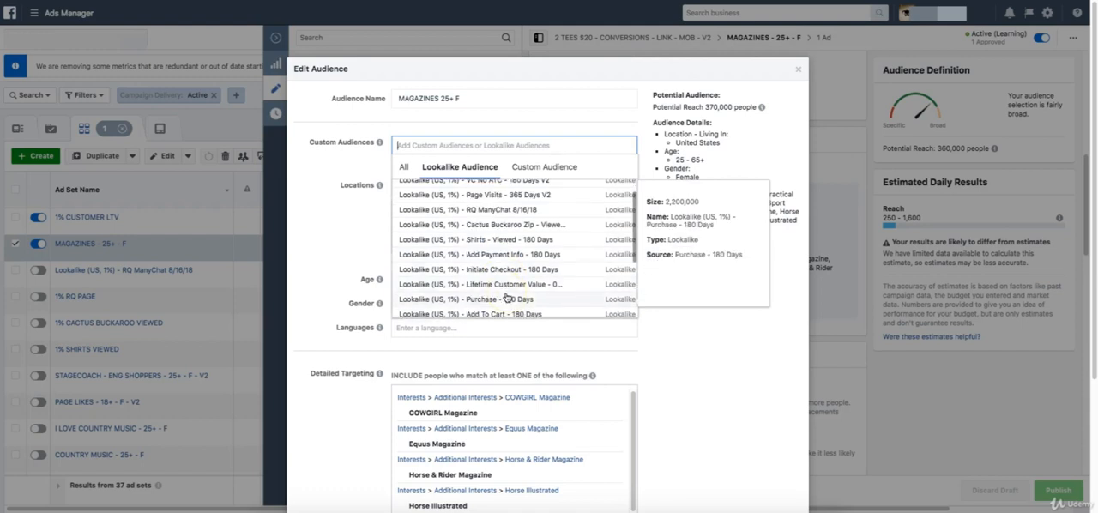
pyautogui.scroll(1, 508, 219)
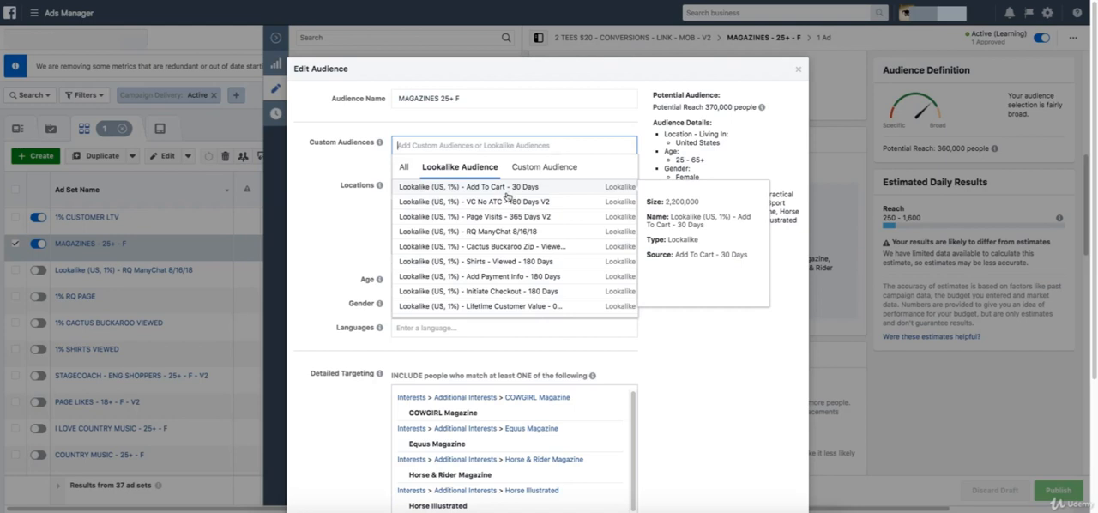
pyautogui.scroll(-3, 510, 197)
pyautogui.scroll(3, 513, 246)
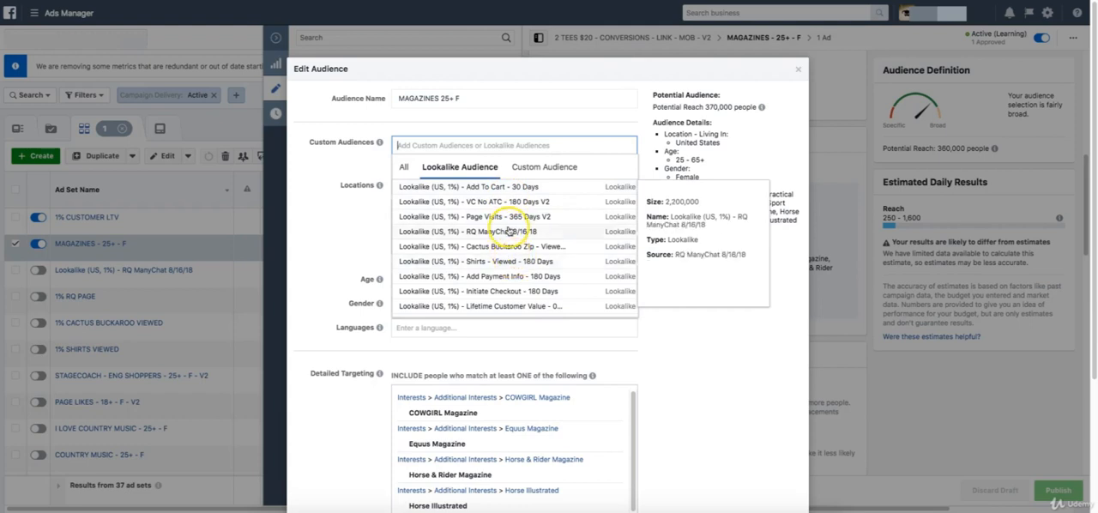
pyautogui.scroll(-1, 511, 260)
pyautogui.scroll(-2, 510, 260)
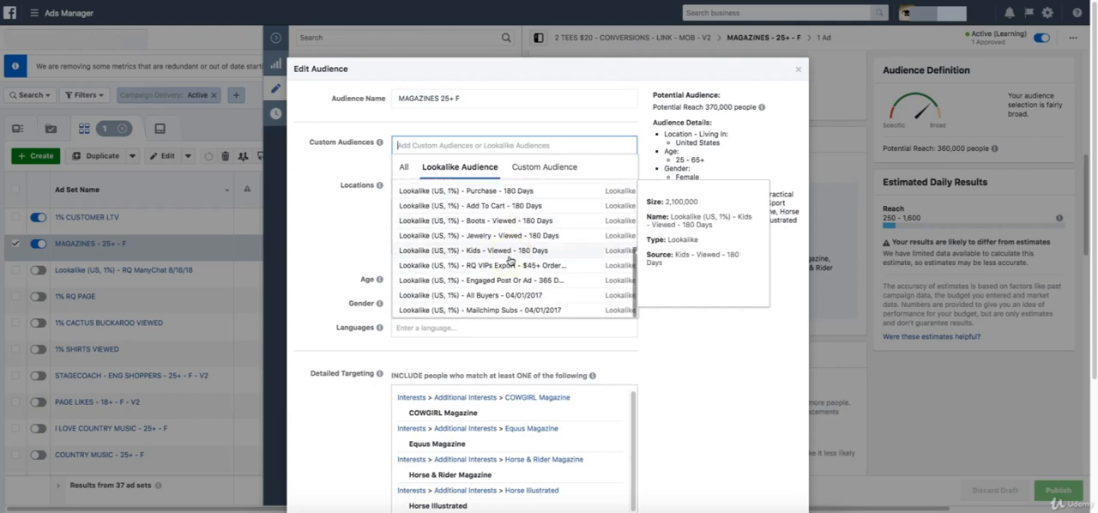
pyautogui.scroll(3, 511, 260)
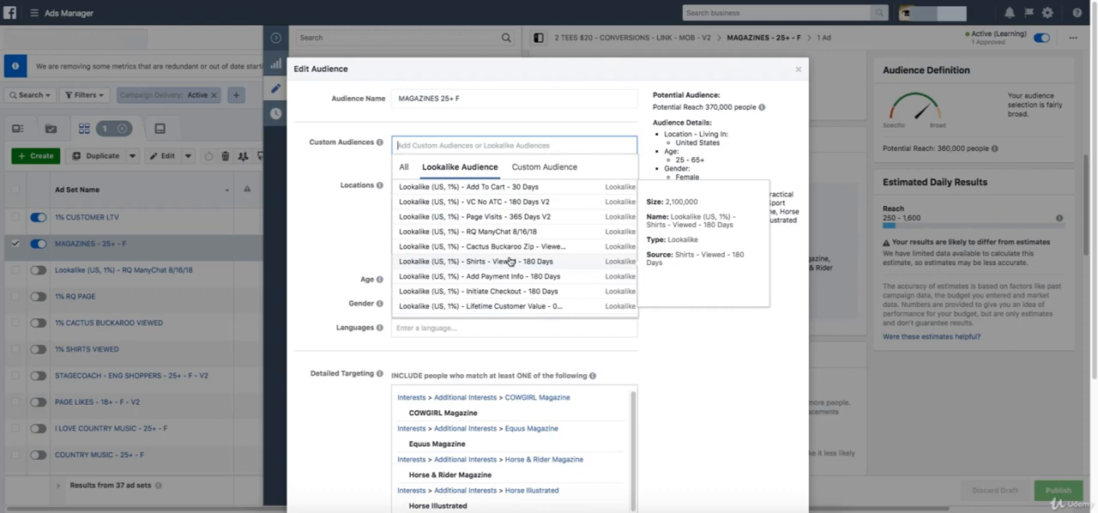
# Add the custom audience Lookalike (US, 1%) - Add To Cart - 30 Days, update the saved audience and dismiss the progress dialog.
pyautogui.click(504, 186)
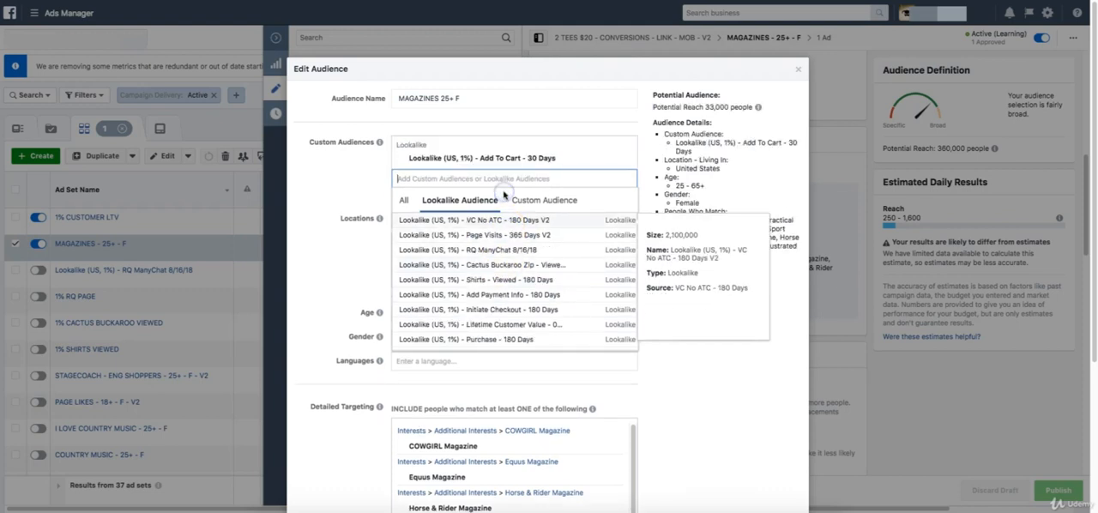
pyautogui.click(698, 358)
pyautogui.scroll(-3, 696, 358)
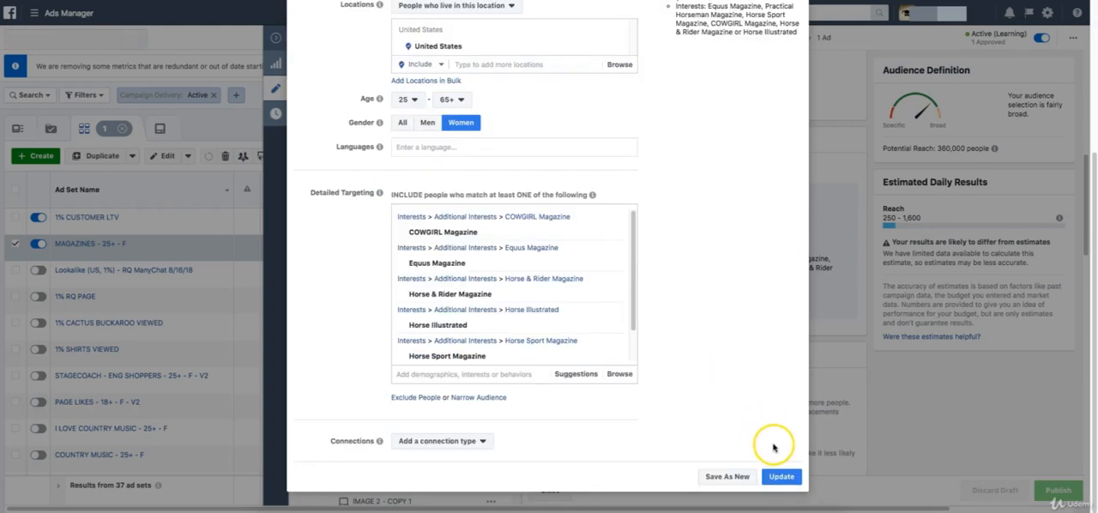
pyautogui.click(780, 475)
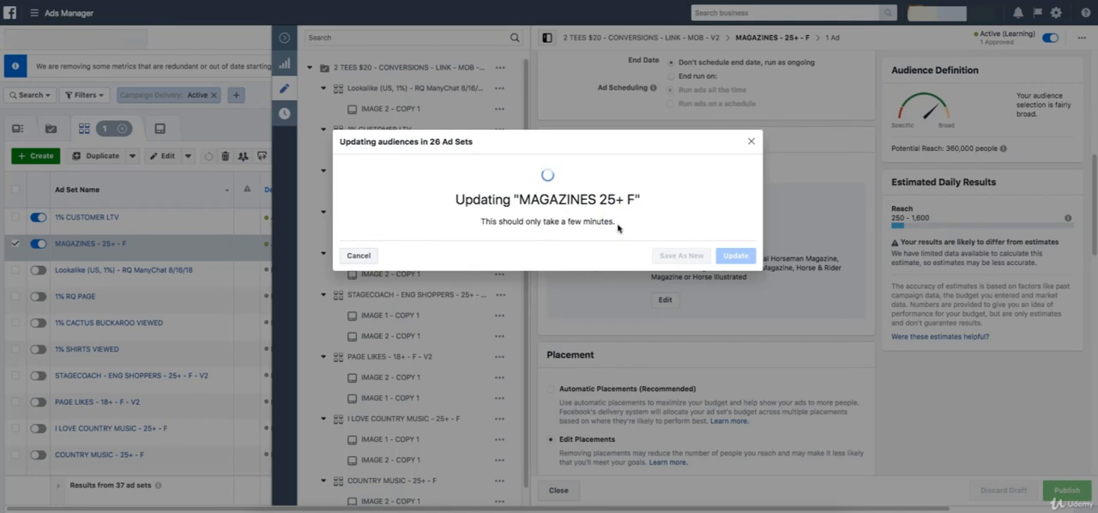
pyautogui.click(360, 256)
# Edit the saved audience MAGAZINES 25+ F and remove the custom audience Lookalike (US, 1%) - Add To Cart - 30 Days.
pyautogui.scroll(4, 669, 201)
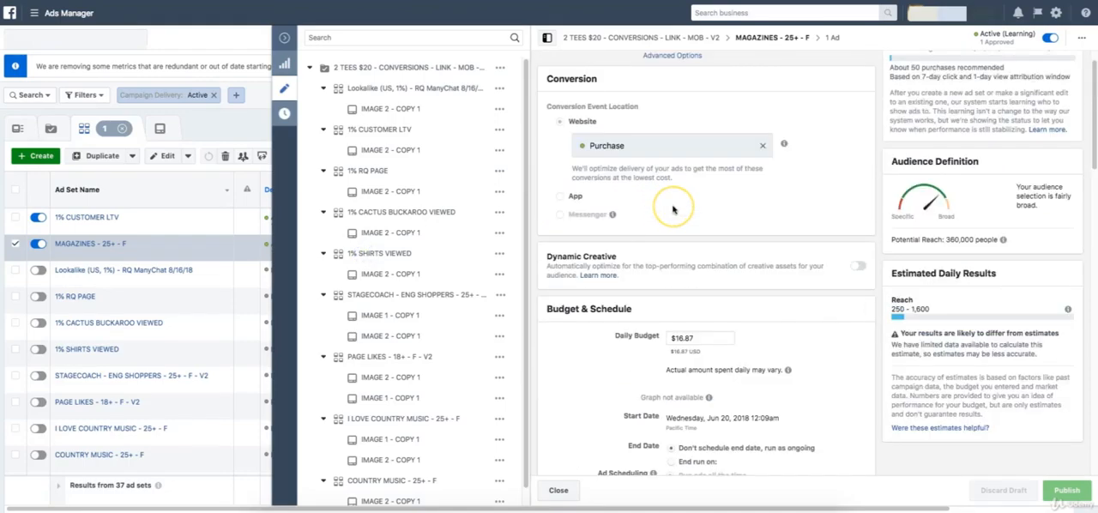
pyautogui.scroll(-1, 673, 209)
pyautogui.scroll(-3, 672, 208)
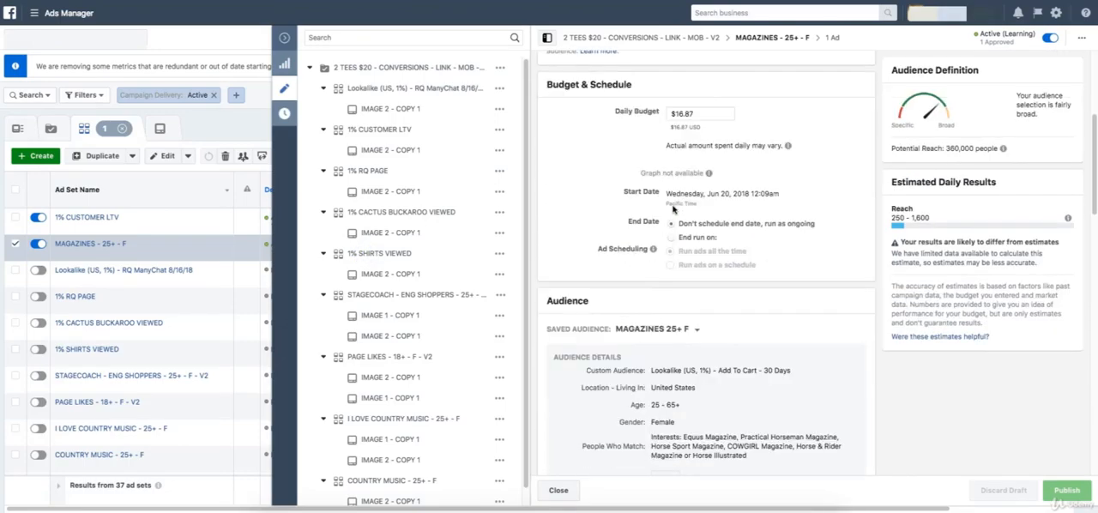
pyautogui.scroll(-3, 691, 236)
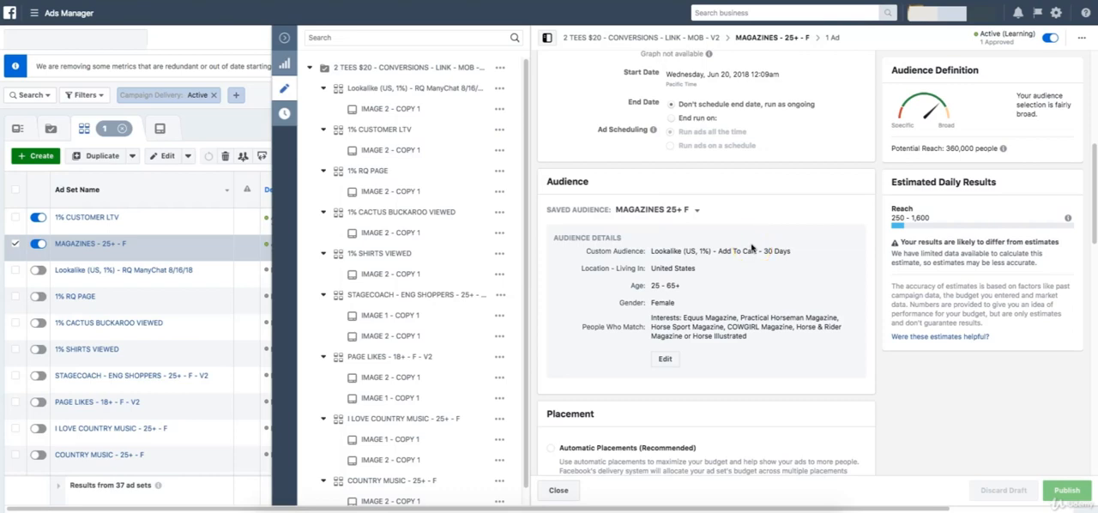
pyautogui.scroll(-1, 751, 248)
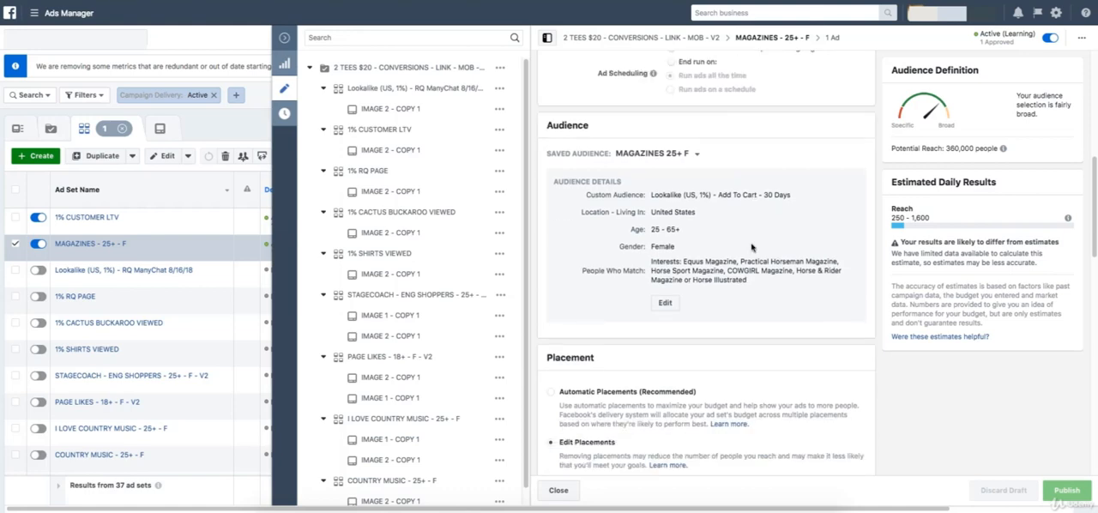
pyautogui.click(666, 302)
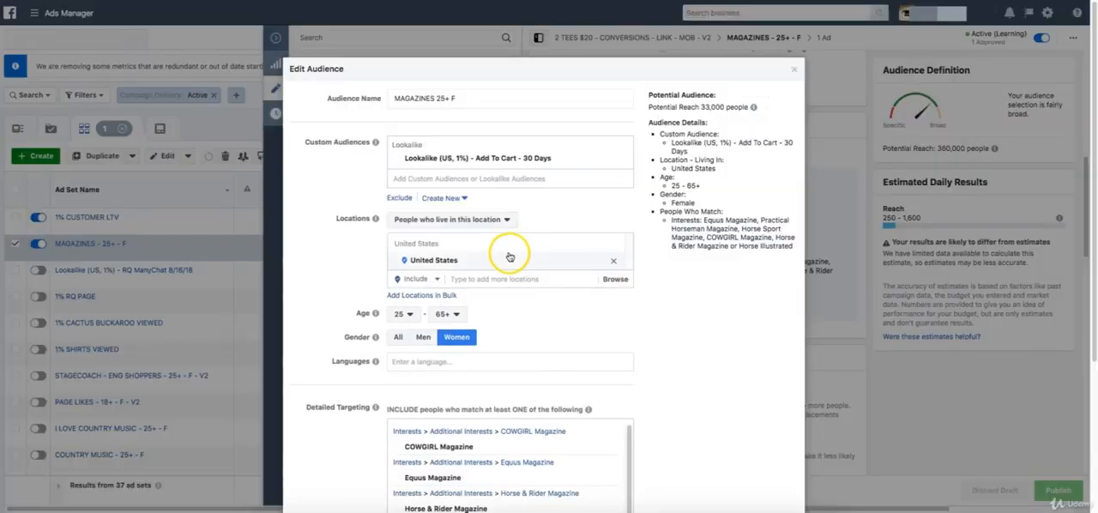
pyautogui.click(622, 158)
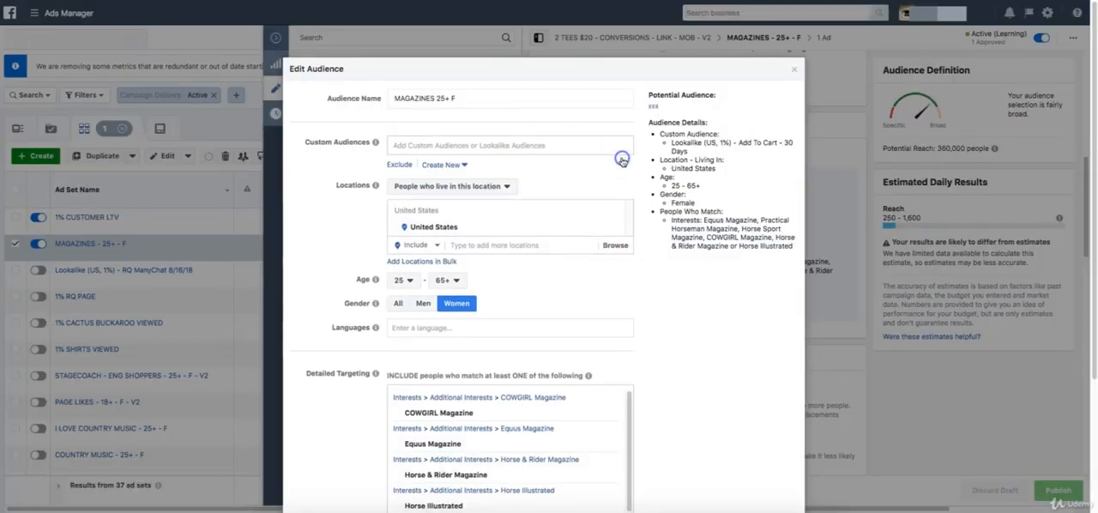
# Examine the magazine interests in the audience's detailed targeting and browse the suggested related interests without adding any.
pyautogui.scroll(-4, 622, 159)
pyautogui.scroll(-1, 579, 274)
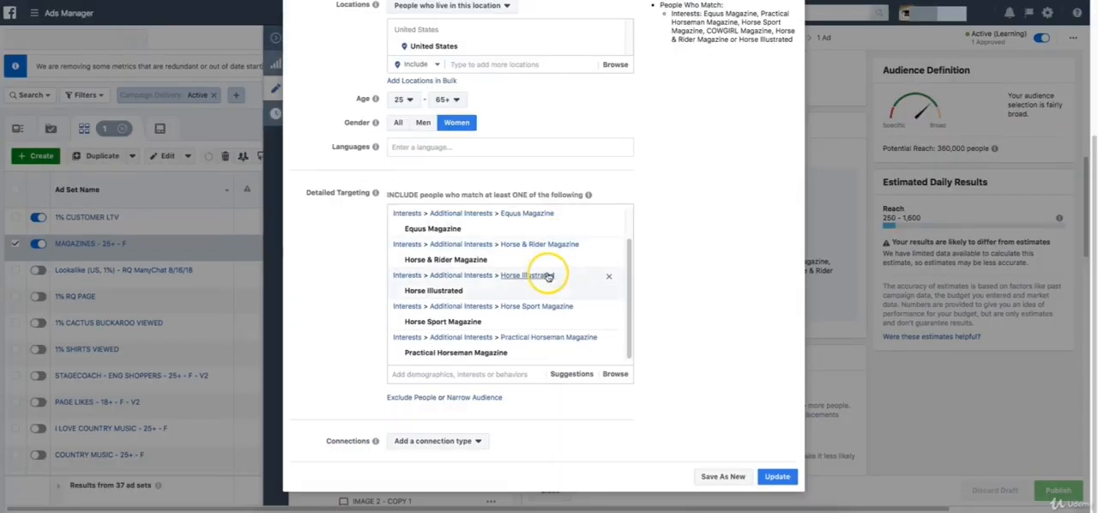
pyautogui.moveTo(540, 287)
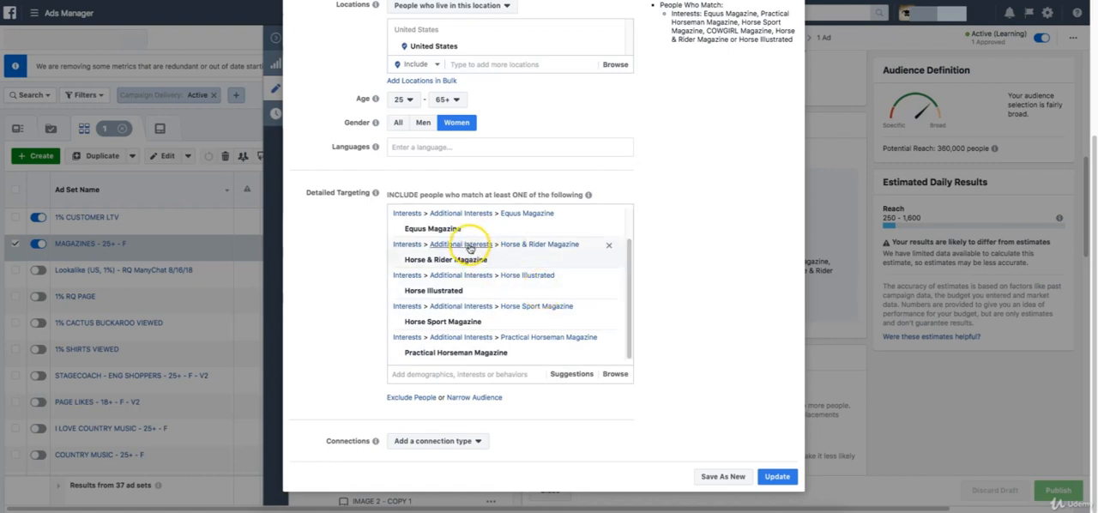
pyautogui.click(586, 379)
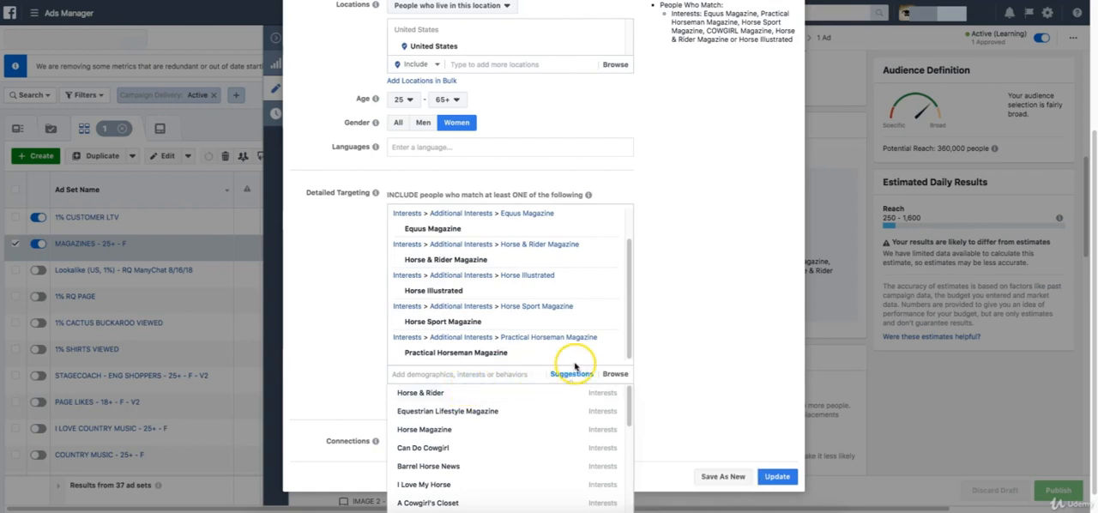
pyautogui.scroll(-1, 665, 324)
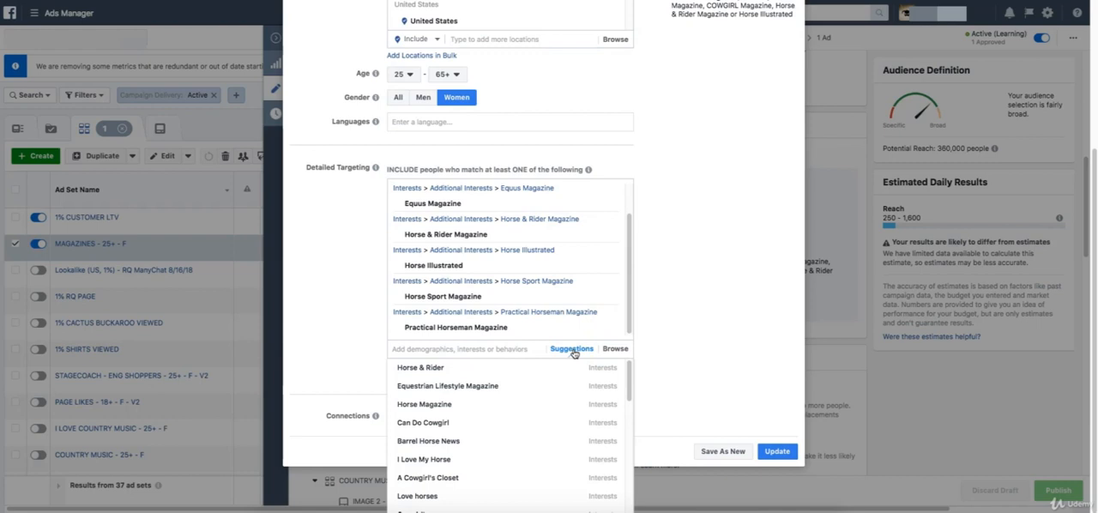
pyautogui.click(458, 388)
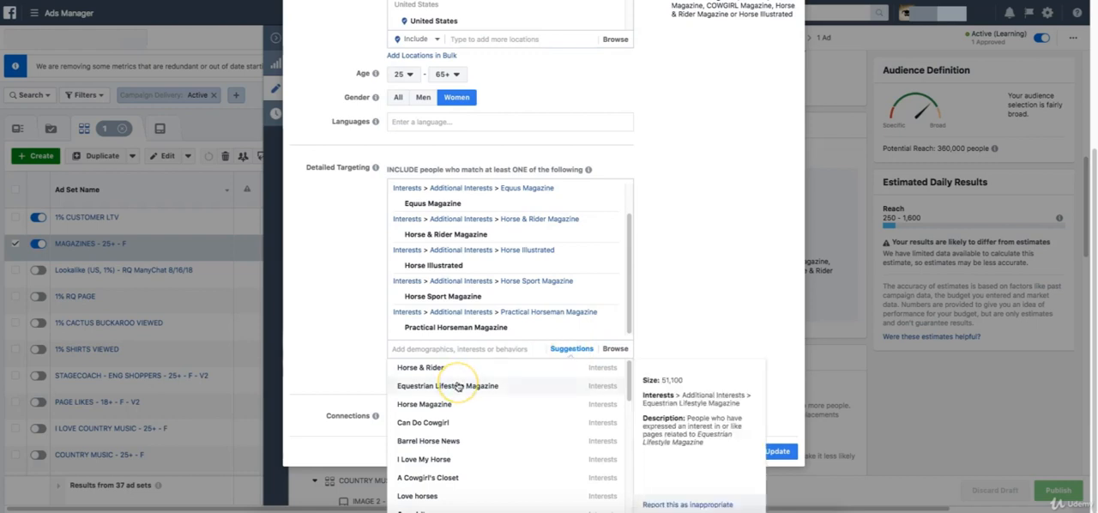
pyautogui.click(459, 424)
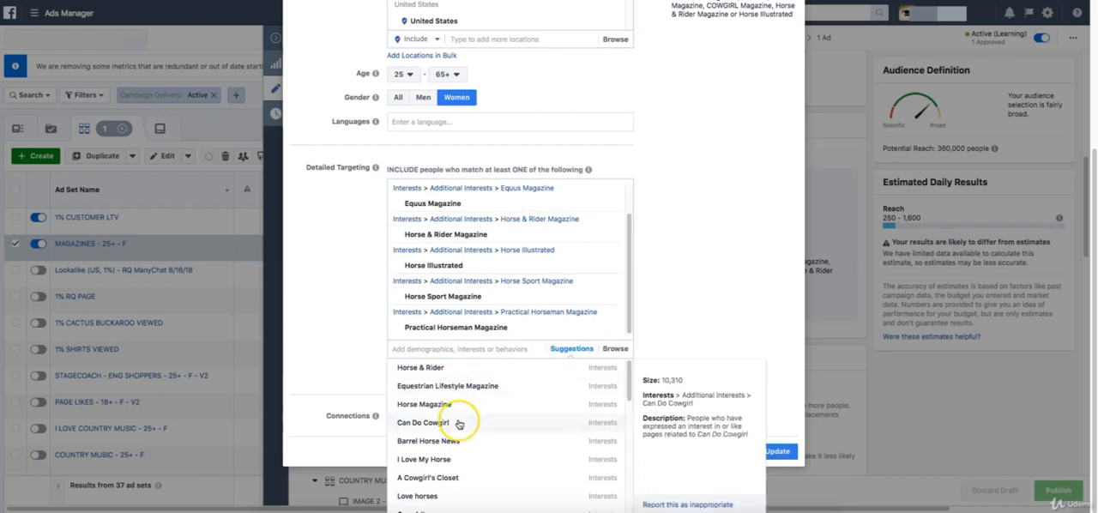
pyautogui.scroll(-5, 458, 424)
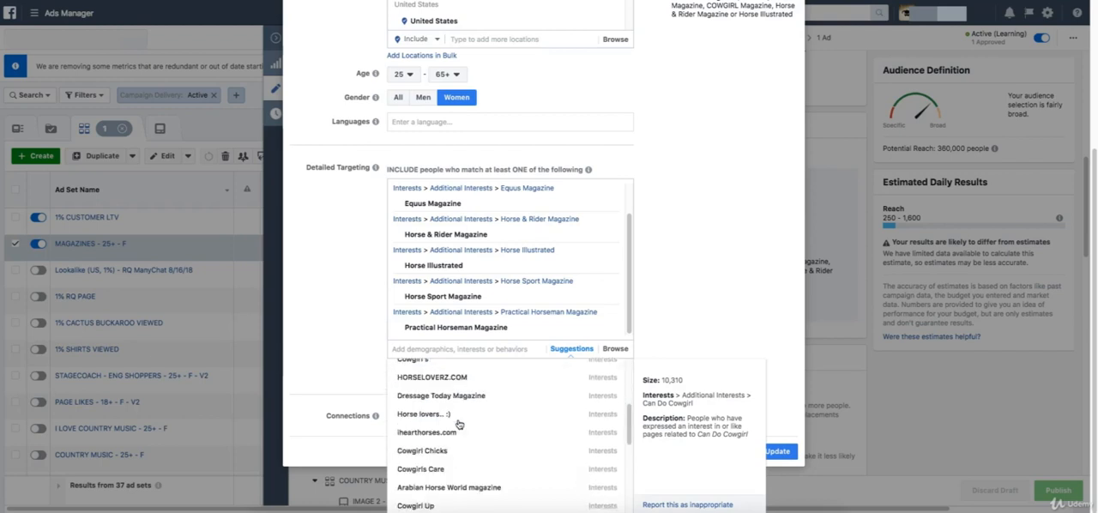
pyautogui.scroll(-3, 458, 423)
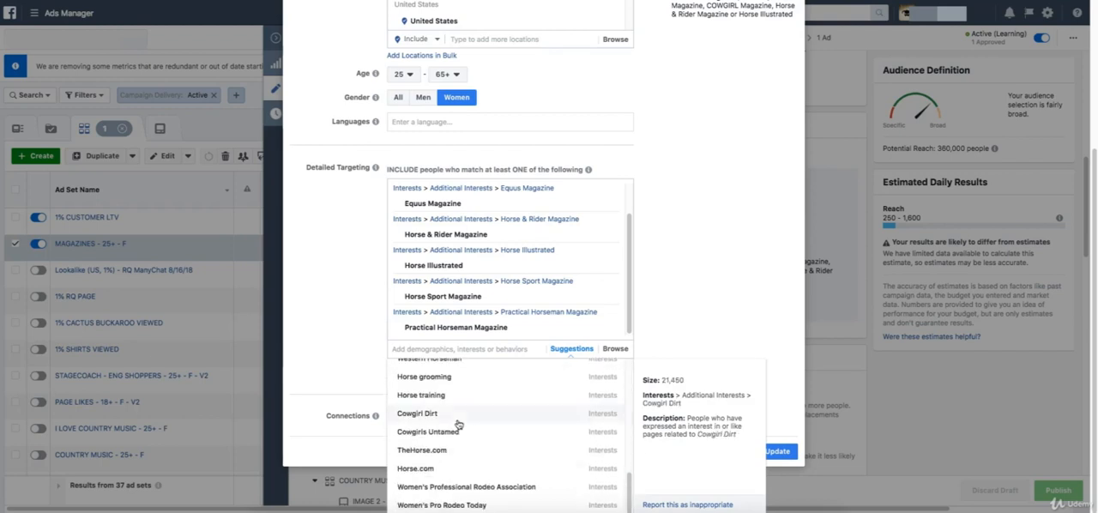
pyautogui.scroll(8, 459, 424)
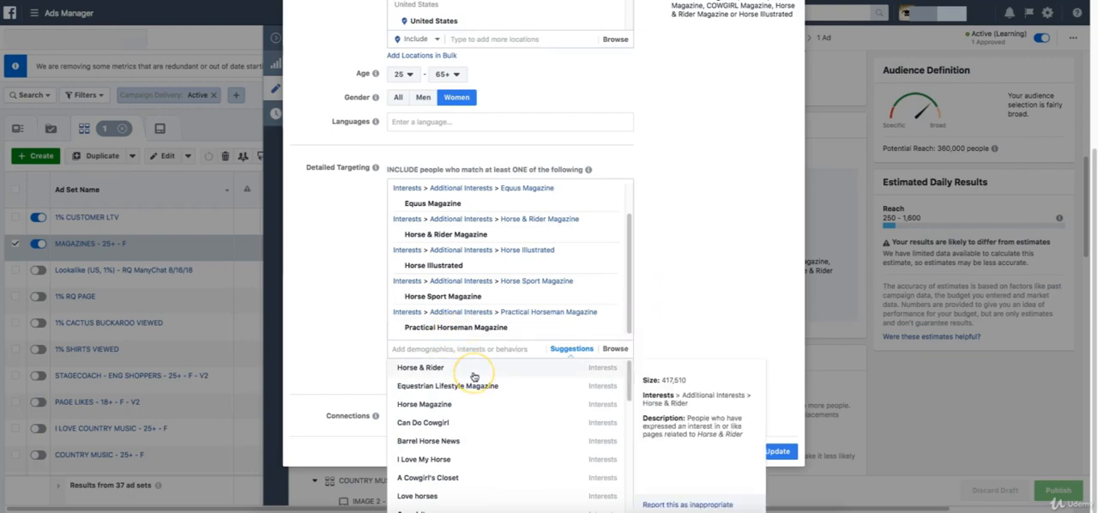
pyautogui.click(718, 299)
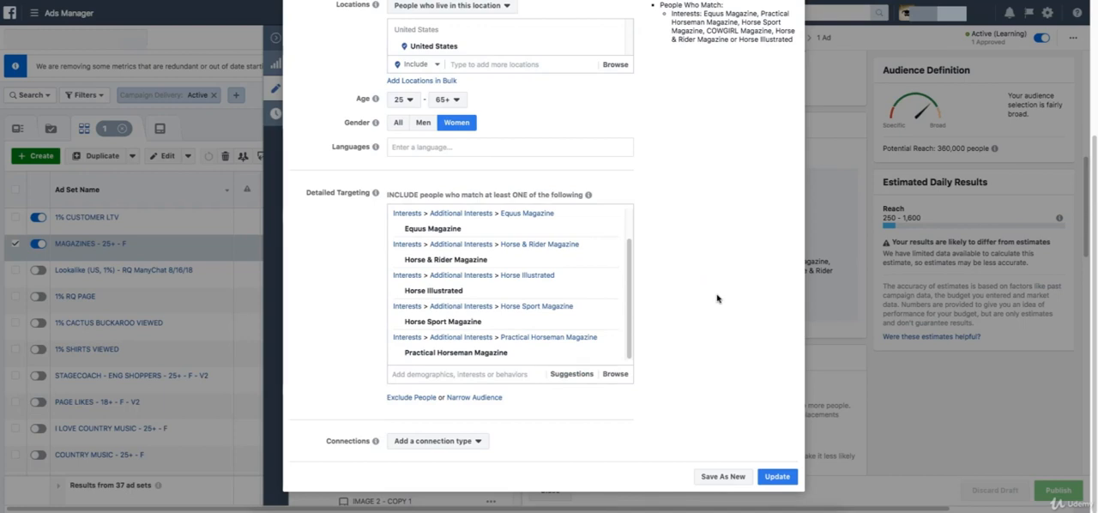
pyautogui.click(695, 277)
# Update the saved audience MAGAZINES 25+ F with the lookalike removed and wait for the update to finish.
pyautogui.scroll(3, 696, 277)
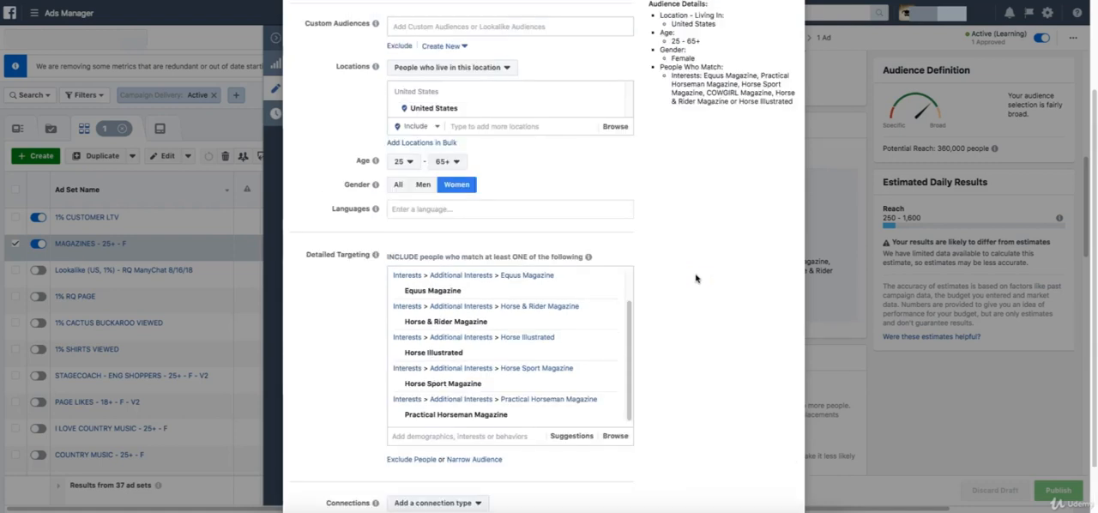
pyautogui.scroll(-3, 696, 277)
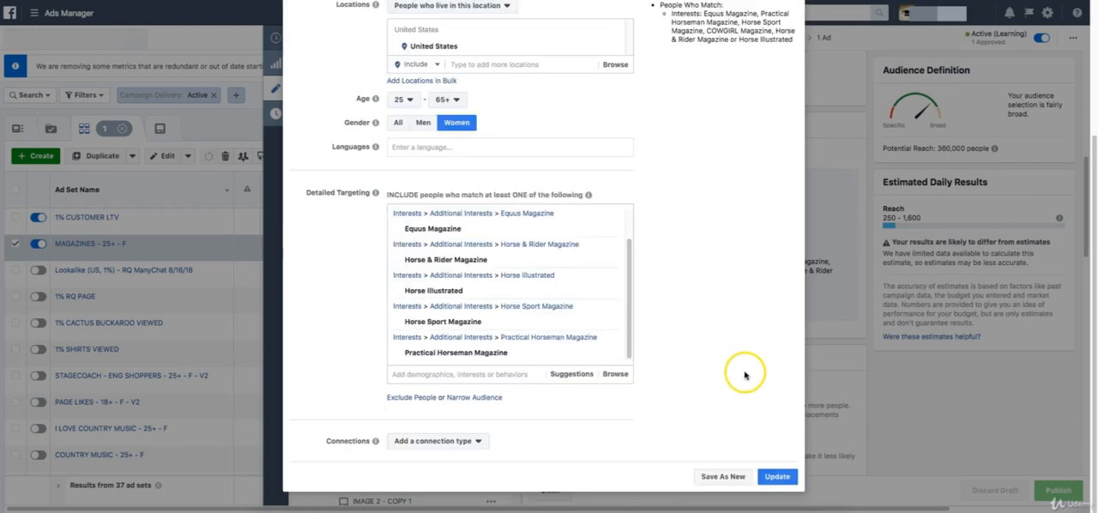
pyautogui.click(778, 477)
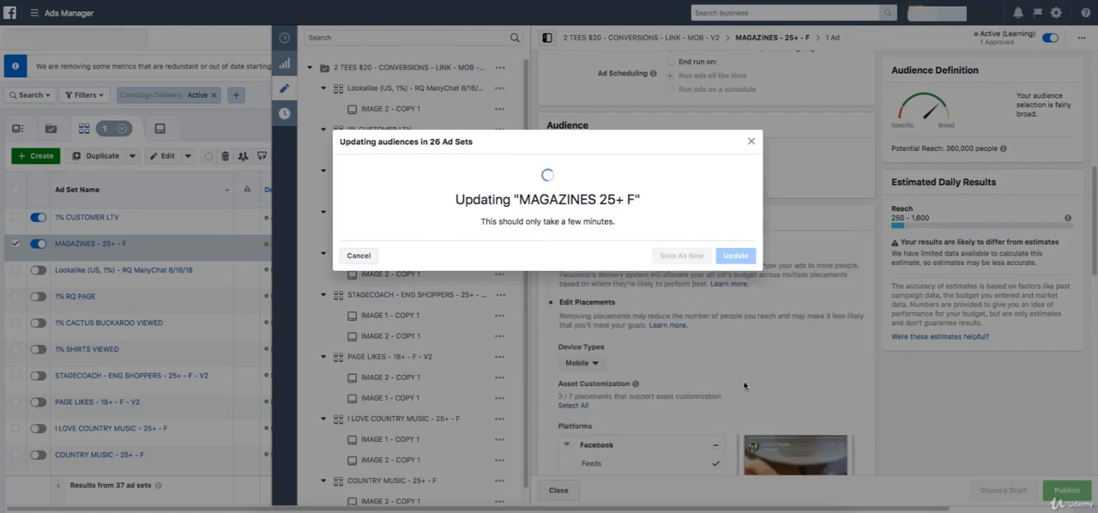
pyautogui.click(739, 344)
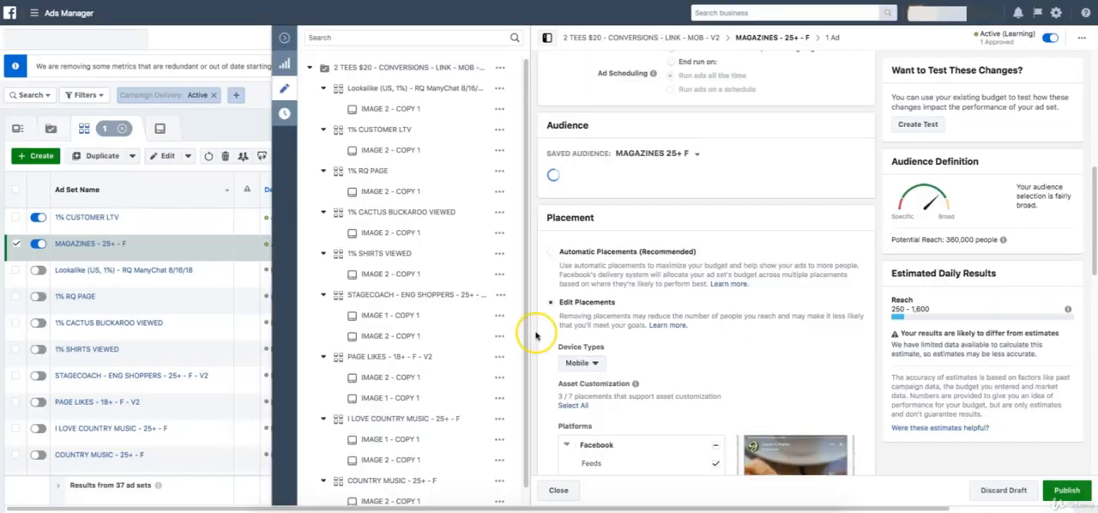
# Review the ad set's audience details and its Facebook placements, including the Right Column option.
pyautogui.scroll(-6, 652, 244)
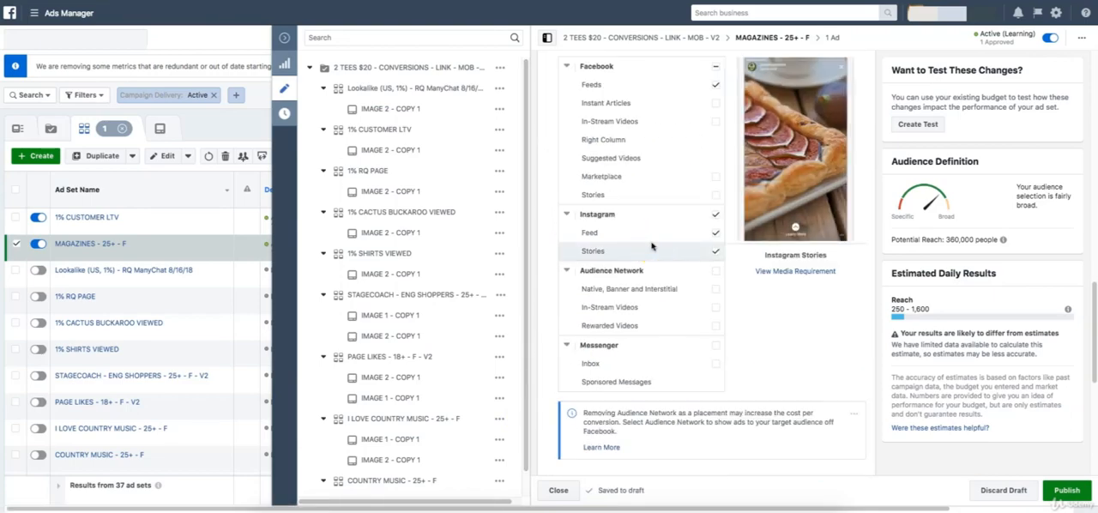
pyautogui.scroll(-1, 651, 246)
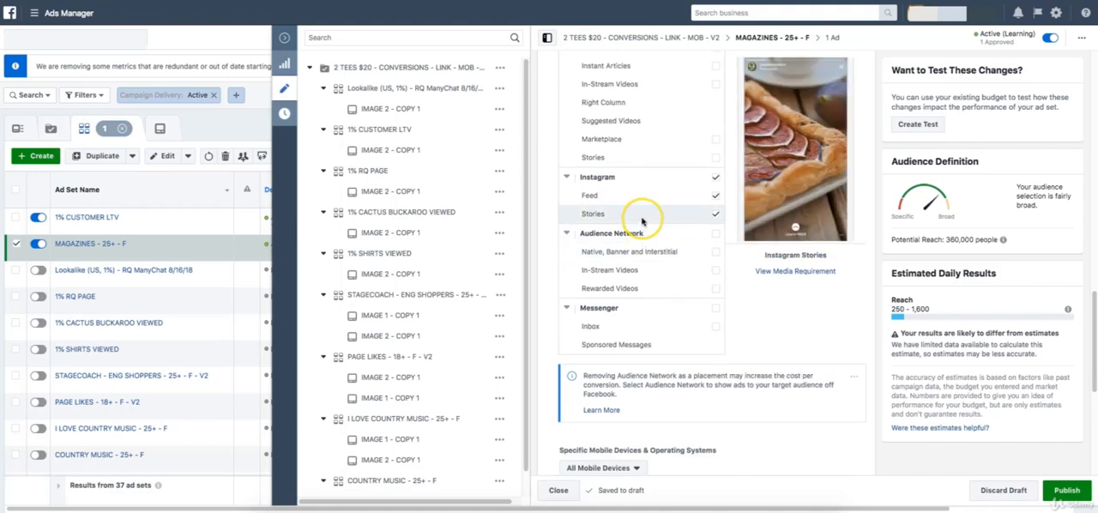
pyautogui.scroll(5, 645, 216)
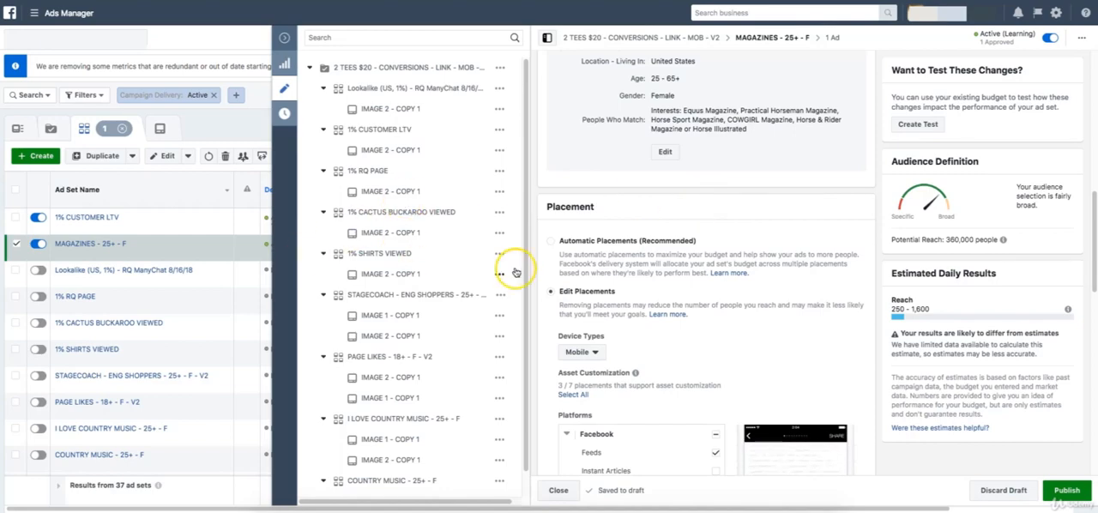
pyautogui.scroll(1, 647, 264)
pyautogui.scroll(3, 647, 264)
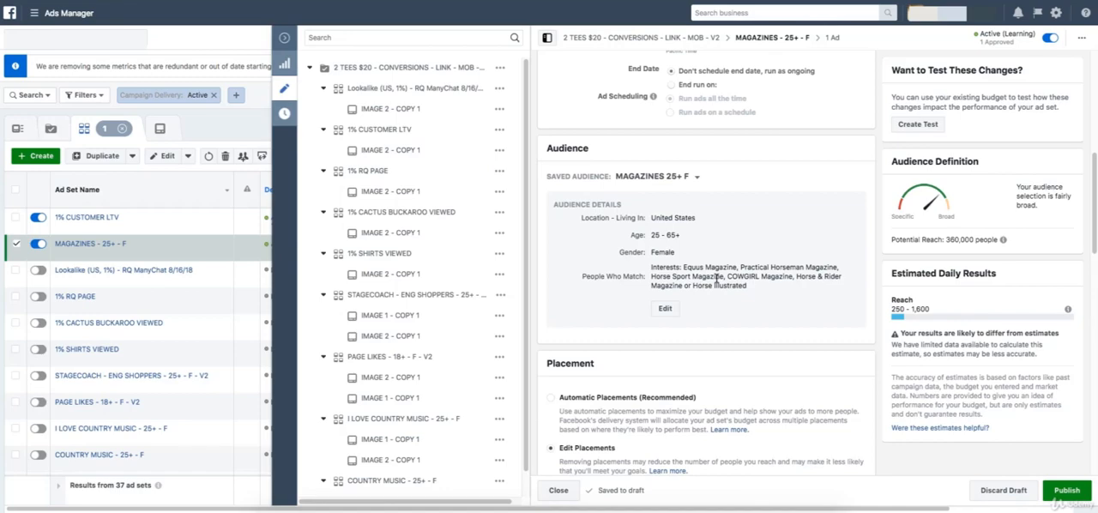
pyautogui.scroll(-4, 717, 280)
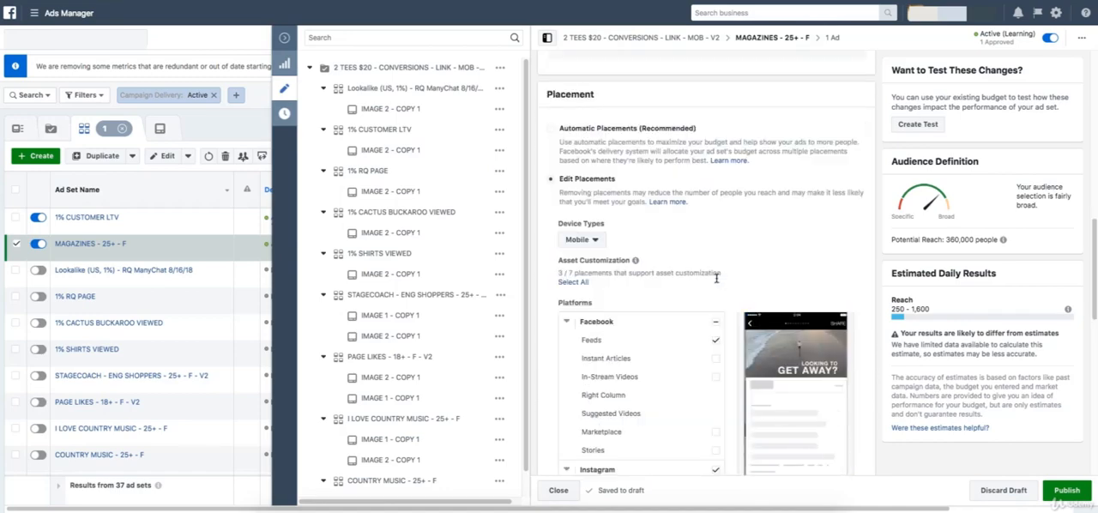
pyautogui.scroll(-3, 717, 278)
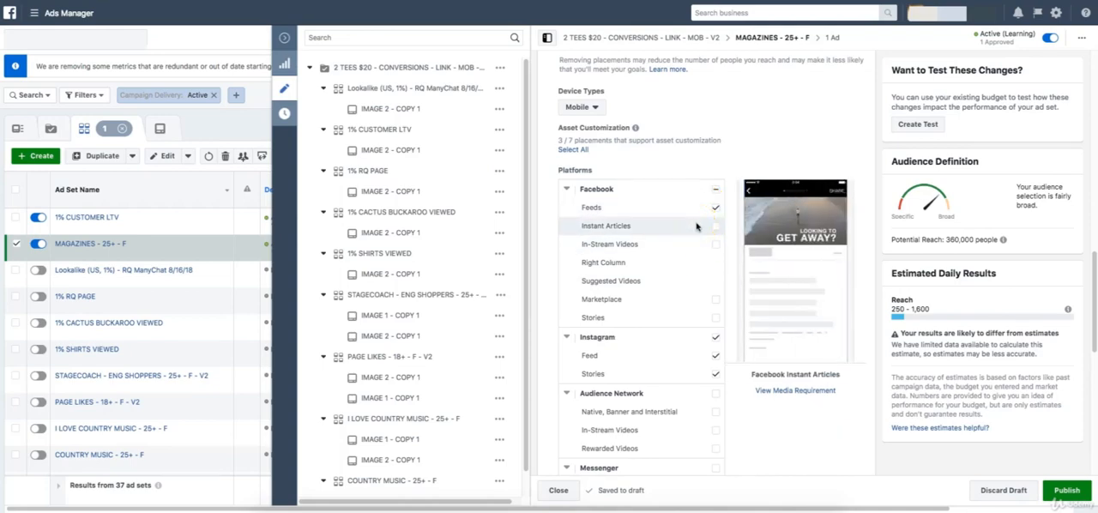
pyautogui.click(715, 264)
pyautogui.click(702, 262)
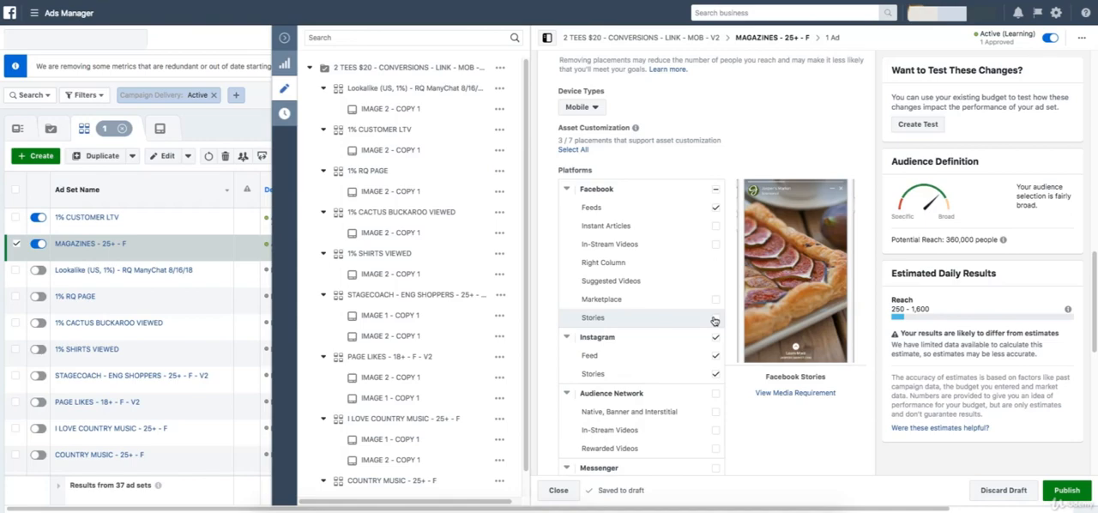
# Examine the Instagram, Audience Network and Messenger placement options and compare them with the Facebook ones.
pyautogui.scroll(-1, 714, 322)
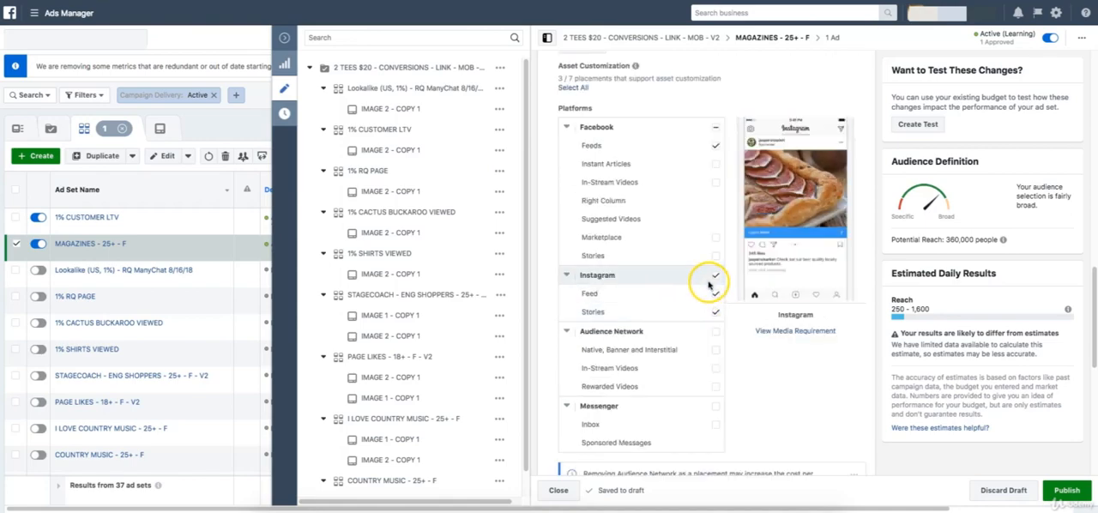
pyautogui.scroll(1, 709, 285)
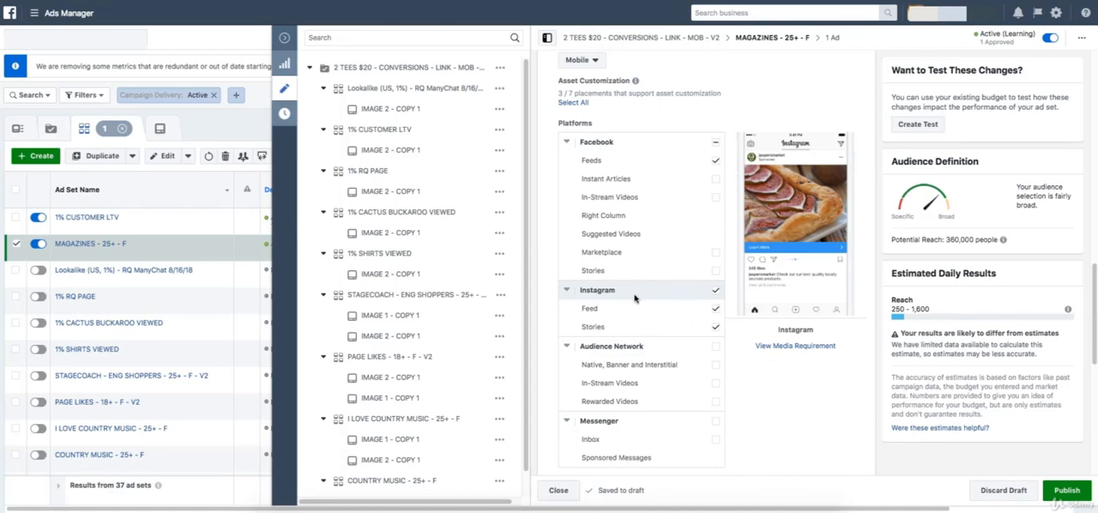
pyautogui.scroll(-1, 625, 291)
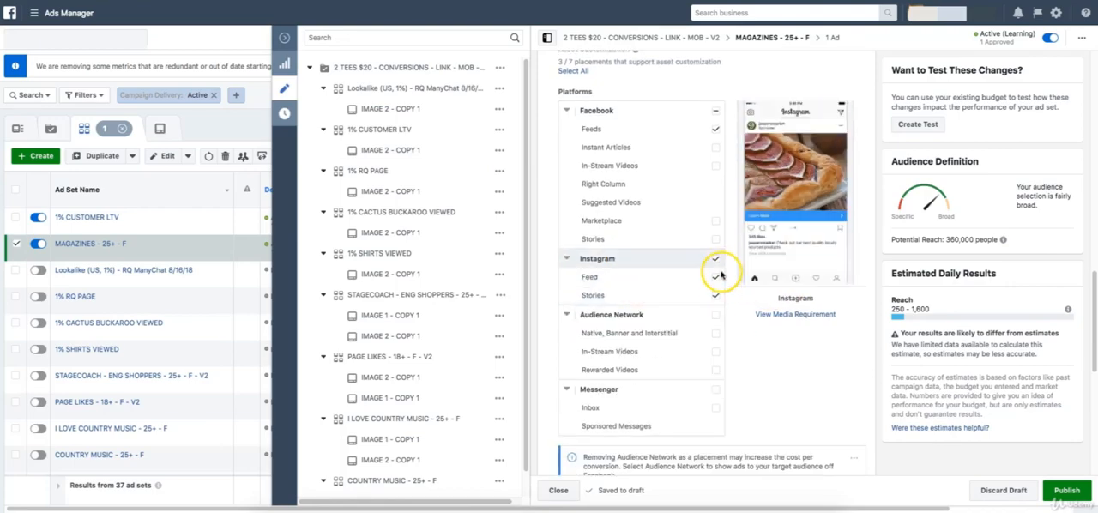
pyautogui.scroll(-2, 719, 297)
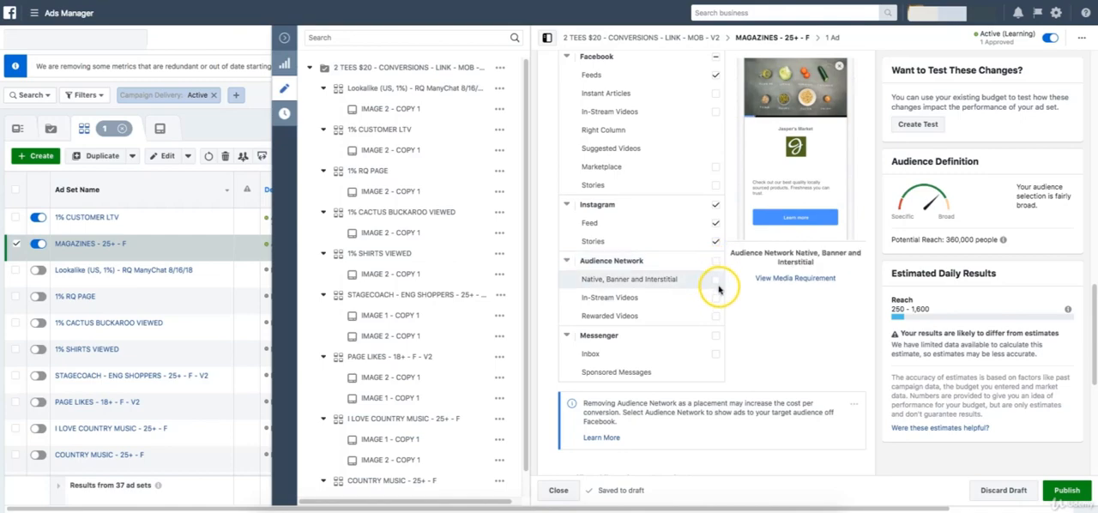
pyautogui.scroll(-1, 710, 317)
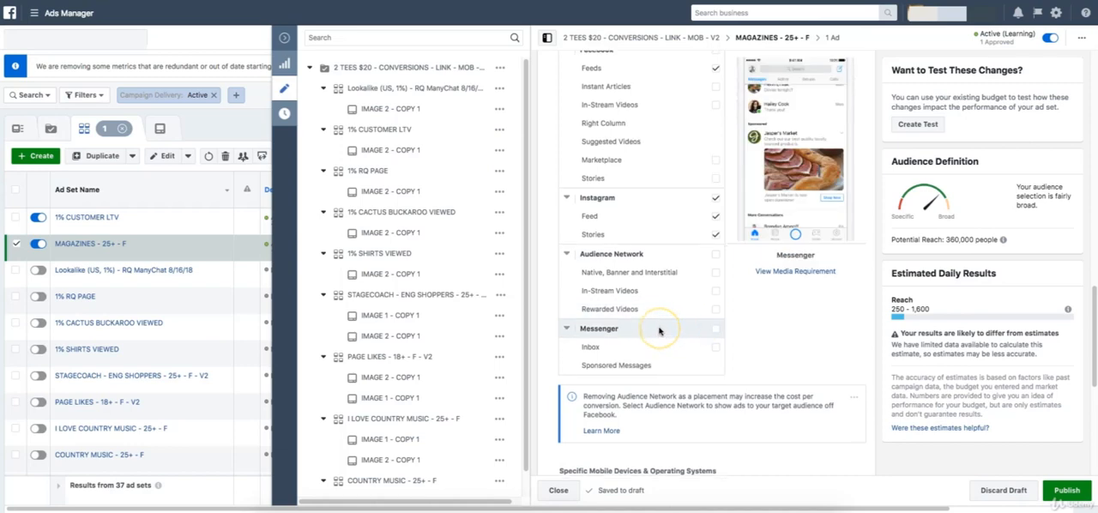
pyautogui.scroll(3, 659, 332)
pyautogui.scroll(-1, 659, 332)
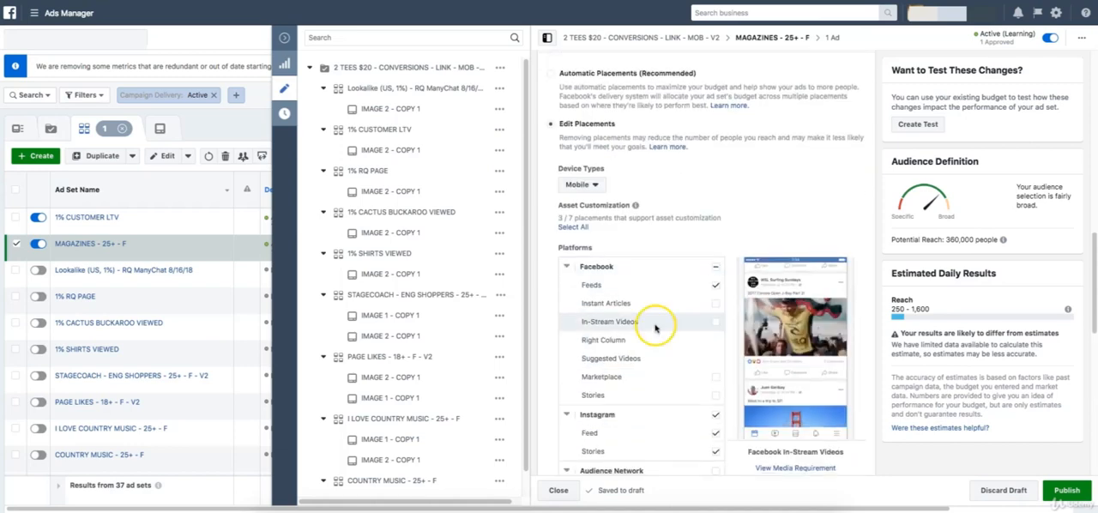
pyautogui.scroll(-1, 643, 276)
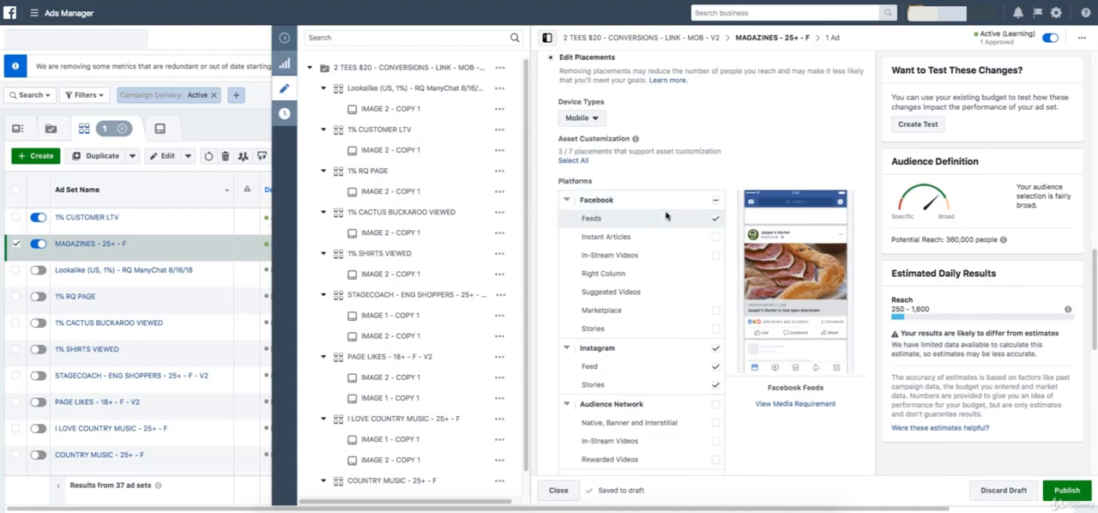
pyautogui.scroll(-1, 673, 219)
pyautogui.scroll(-1, 655, 275)
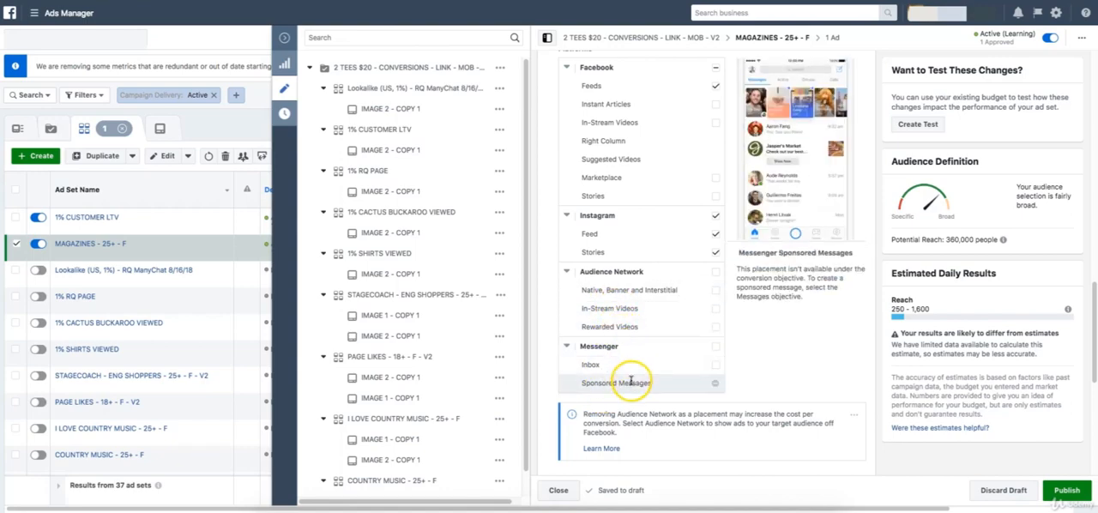
# Review the ad set's device options and the Optimization for Ad Delivery choices, from Conversions through Daily Unique Reach, keeping Conversions.
pyautogui.scroll(2, 631, 378)
pyautogui.scroll(-5, 630, 365)
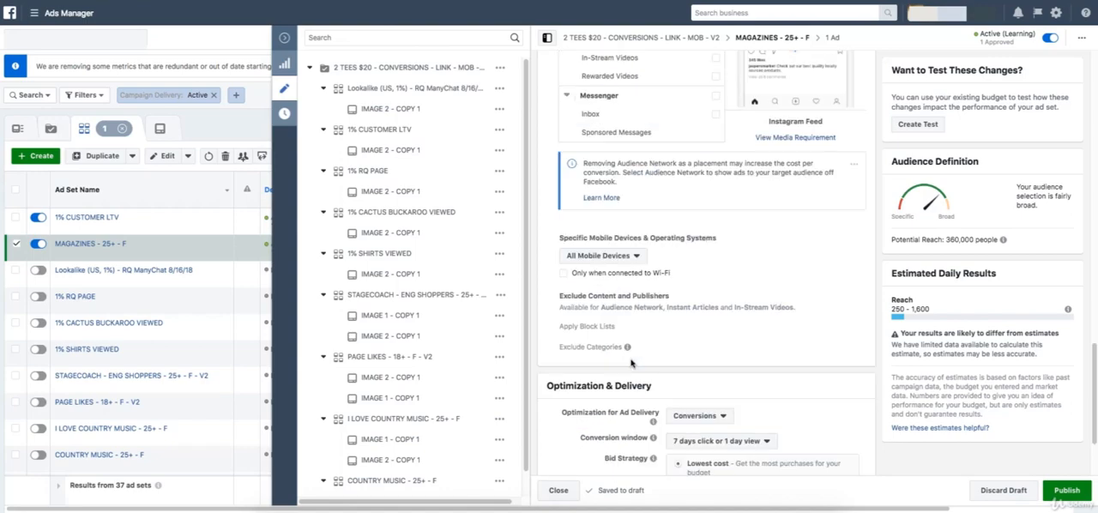
pyautogui.scroll(-3, 703, 296)
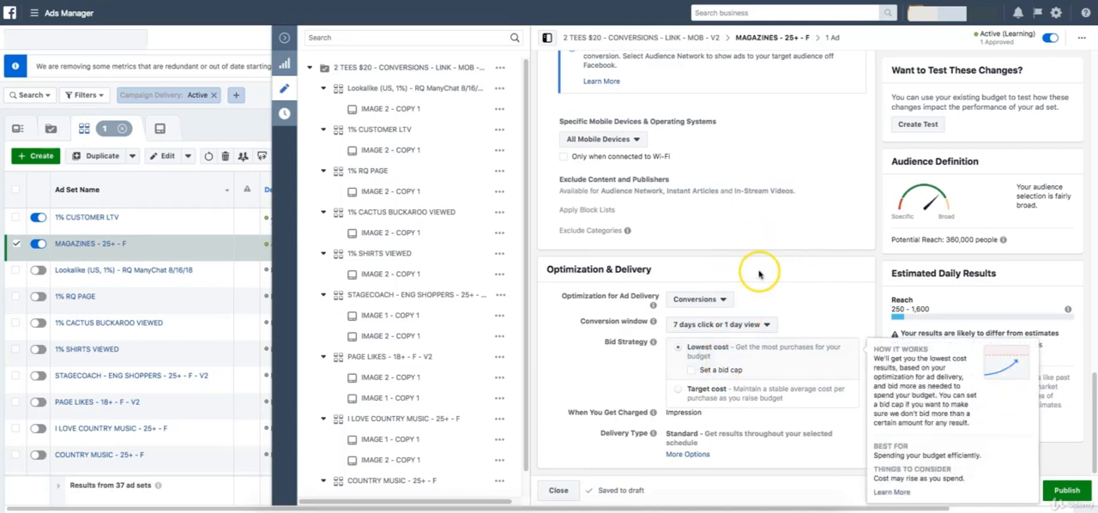
pyautogui.click(694, 299)
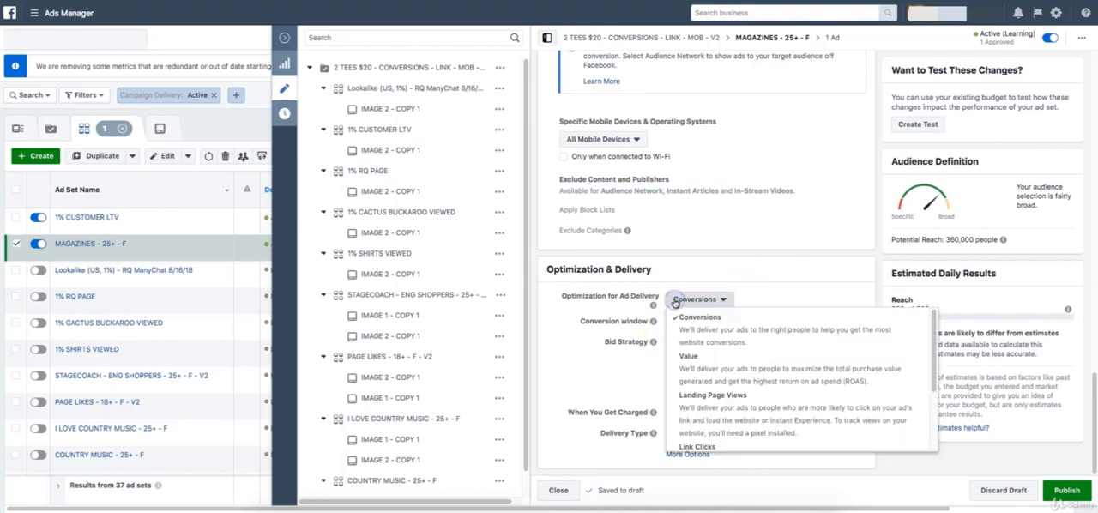
pyautogui.scroll(-2, 736, 380)
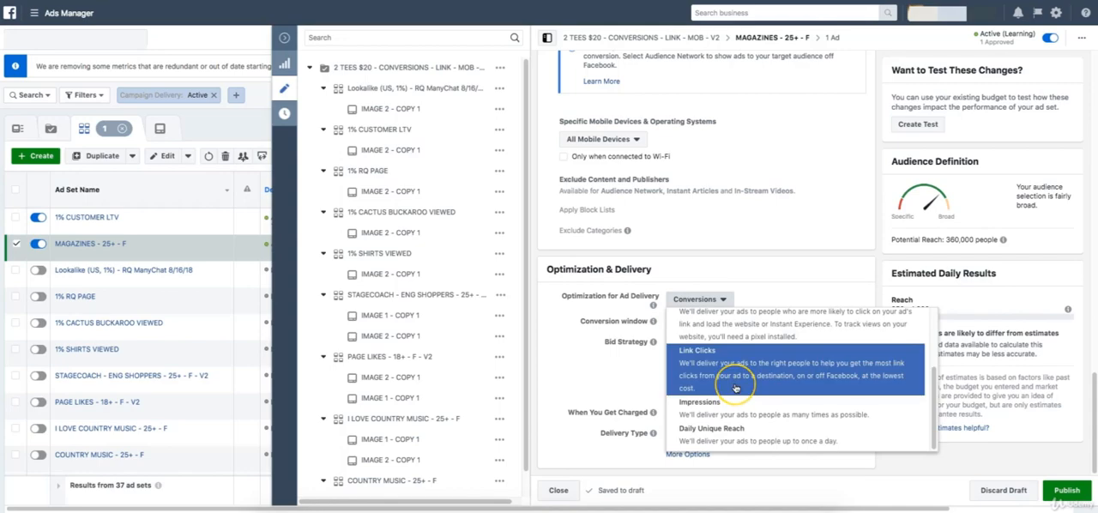
pyautogui.scroll(2, 735, 386)
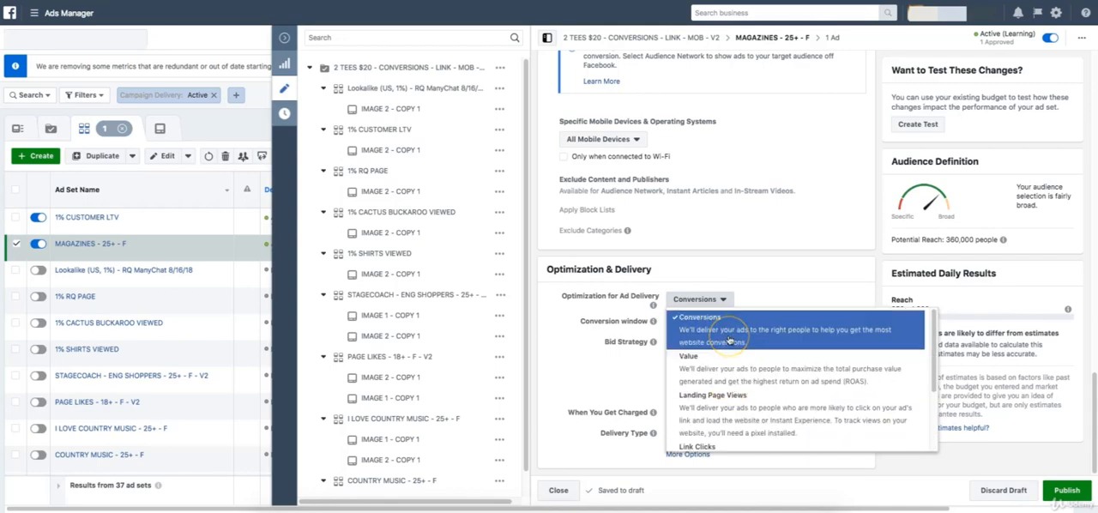
pyautogui.click(791, 284)
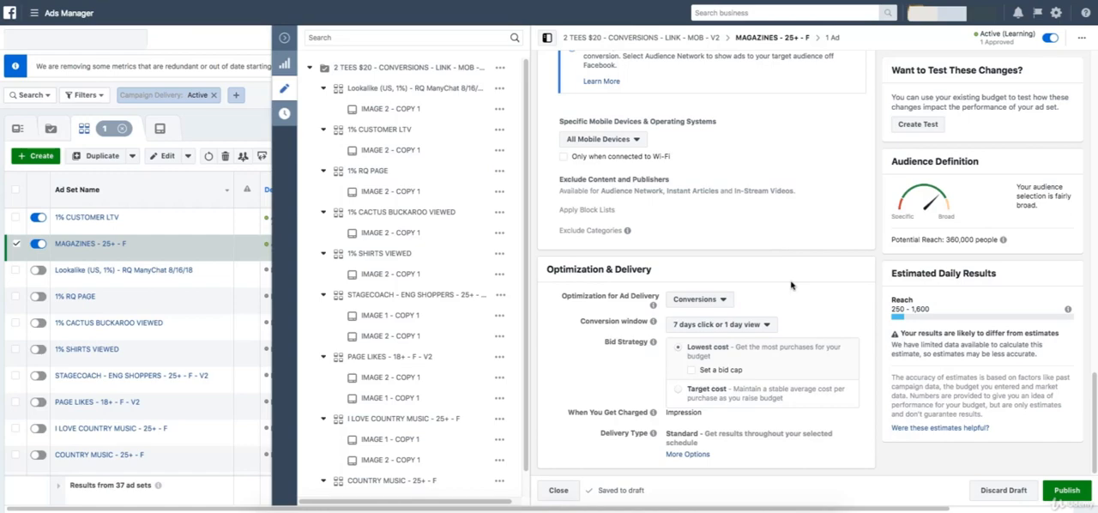
# Compare the explanations of the Lowest cost and Target cost bid strategies.
pyautogui.moveTo(657, 346)
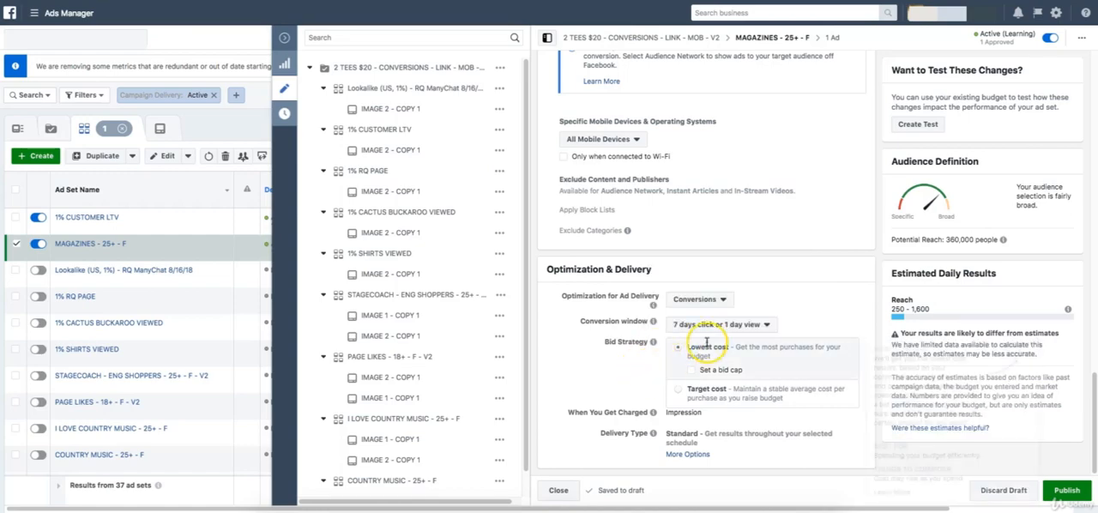
pyautogui.moveTo(711, 341)
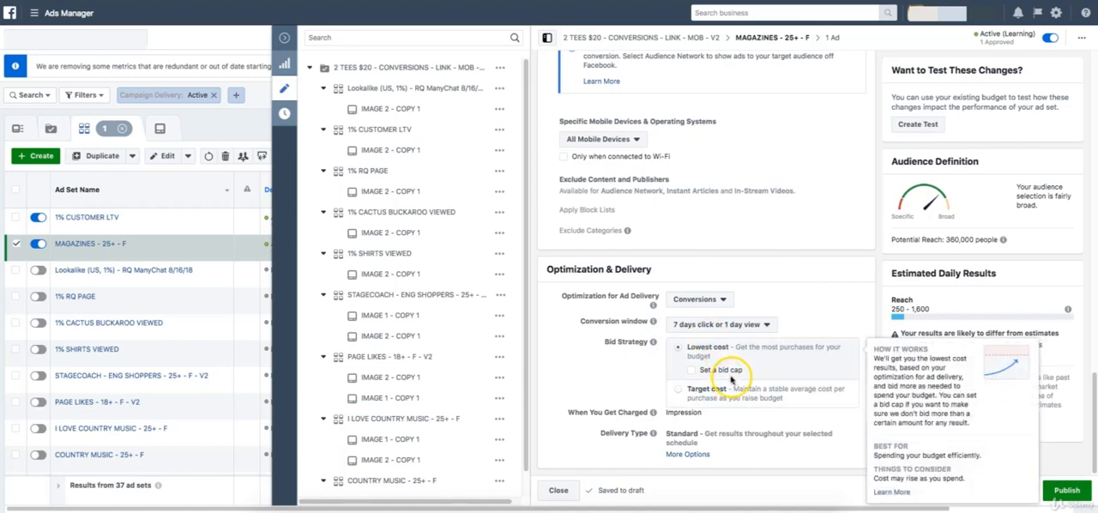
pyautogui.moveTo(680, 398)
pyautogui.moveTo(691, 359)
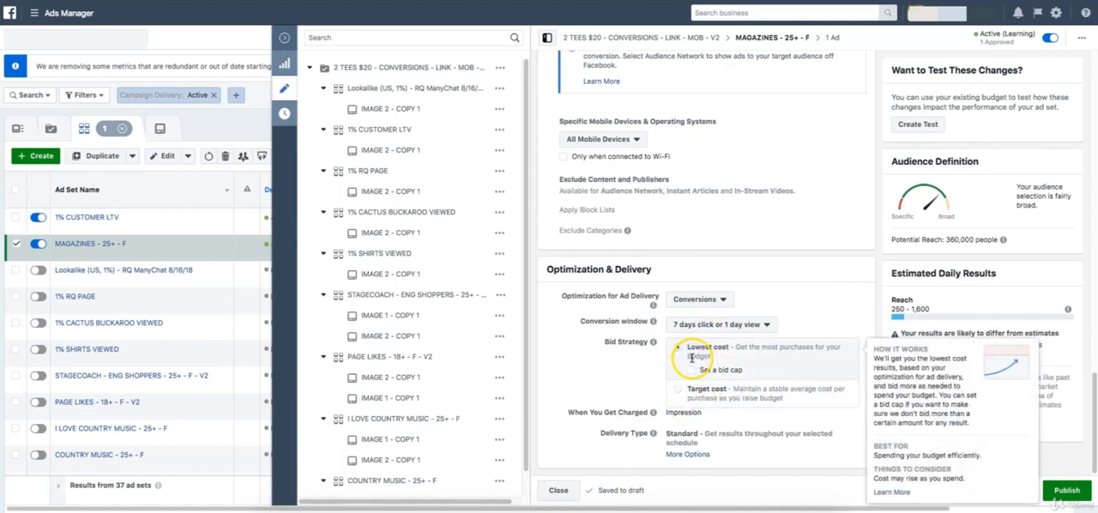
pyautogui.moveTo(723, 391)
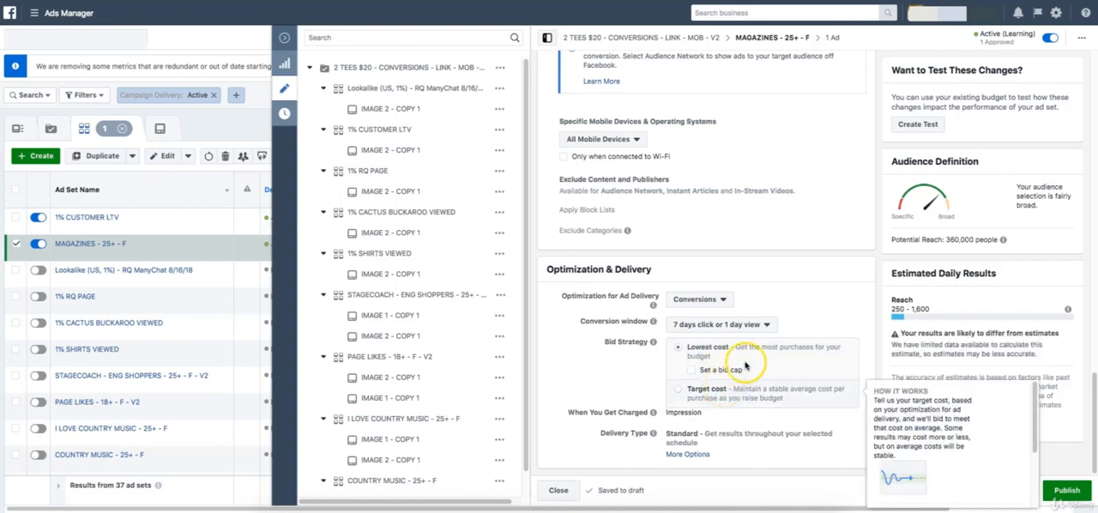
pyautogui.moveTo(759, 352)
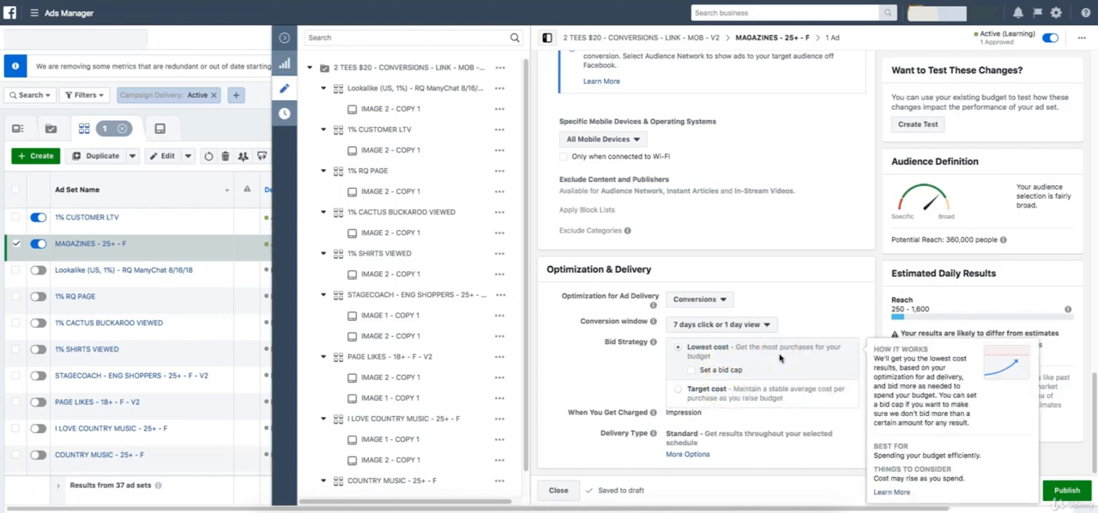
# Enable a bid cap of $5.00 per purchase under the Lowest cost bid strategy and examine how it works.
pyautogui.click(693, 372)
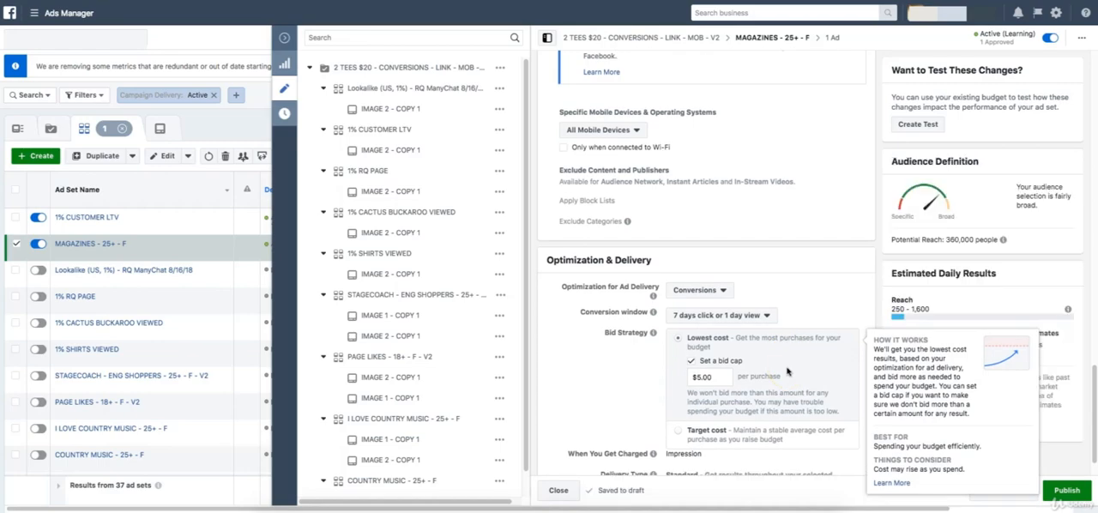
pyautogui.click(743, 379)
pyautogui.click(760, 289)
pyautogui.click(705, 376)
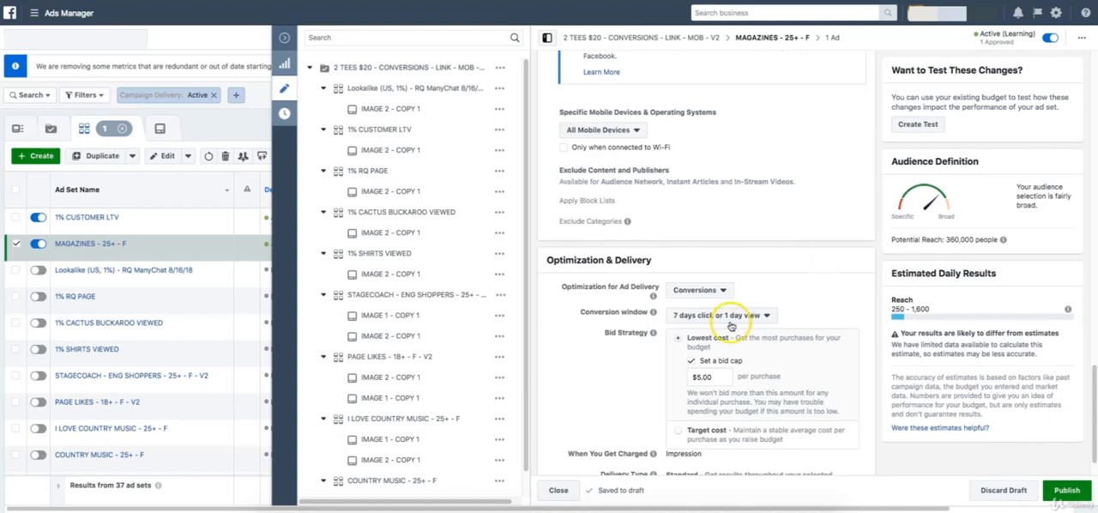
pyautogui.click(722, 377)
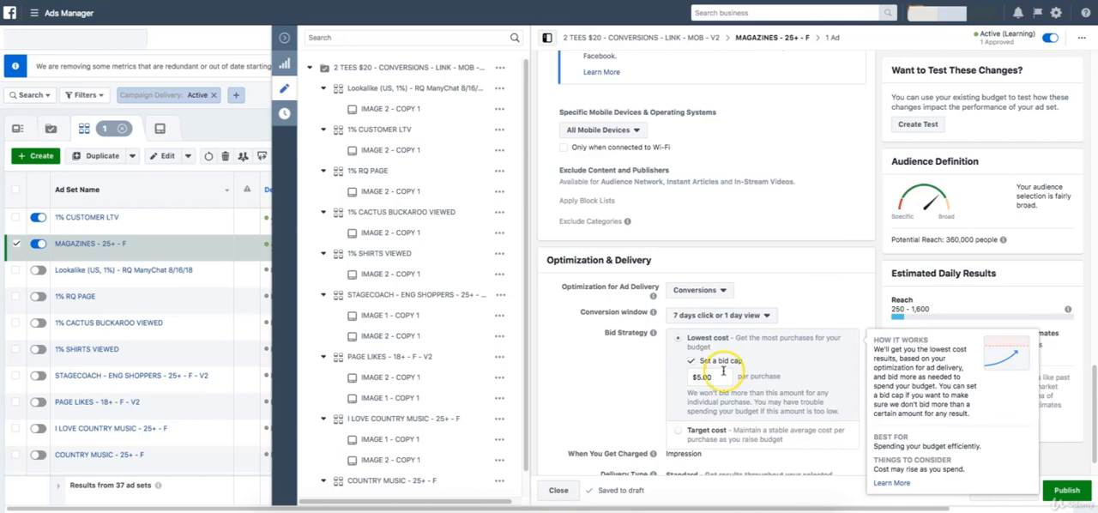
pyautogui.click(758, 245)
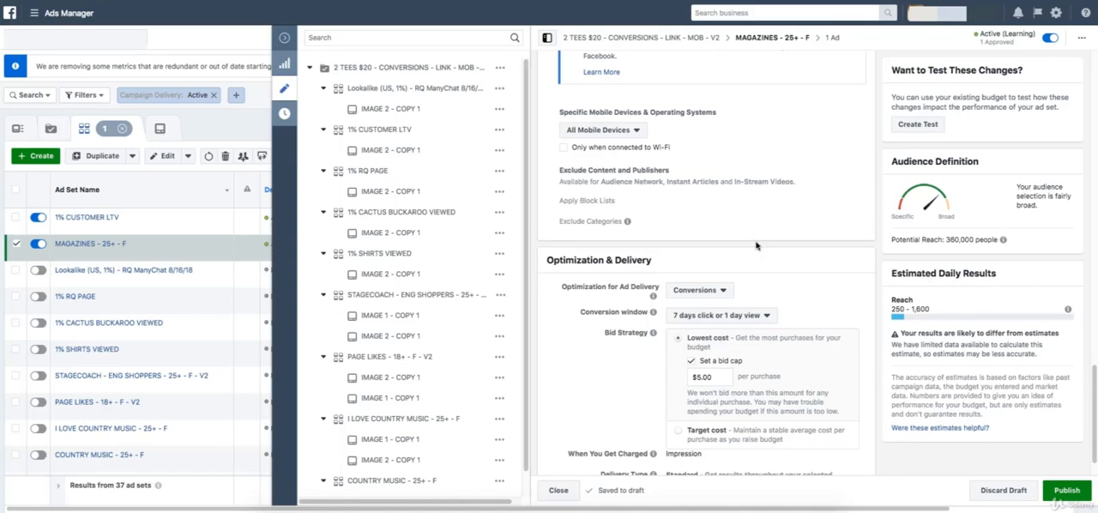
pyautogui.moveTo(711, 373)
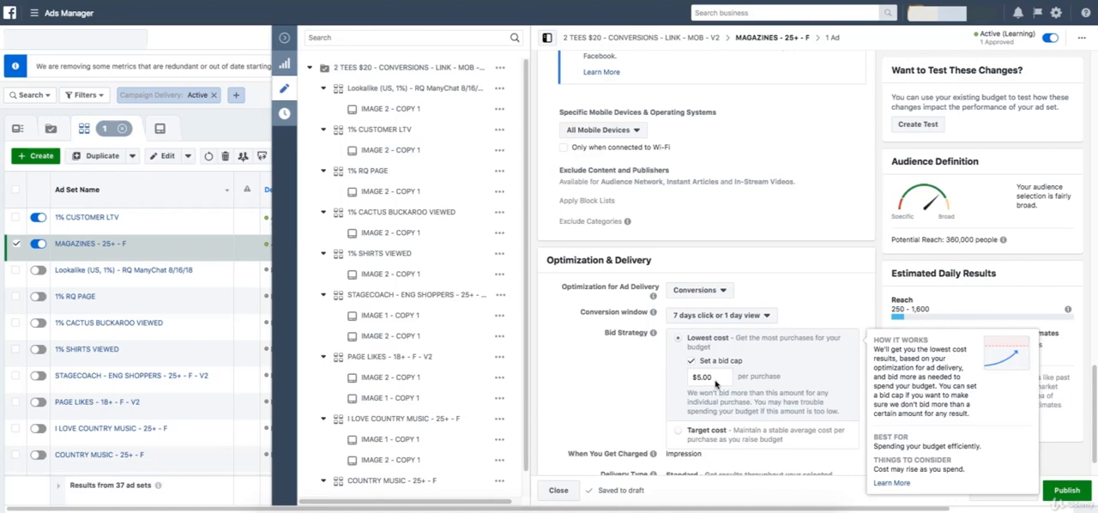
pyautogui.click(714, 378)
pyautogui.click(697, 377)
pyautogui.click(715, 372)
pyautogui.click(713, 261)
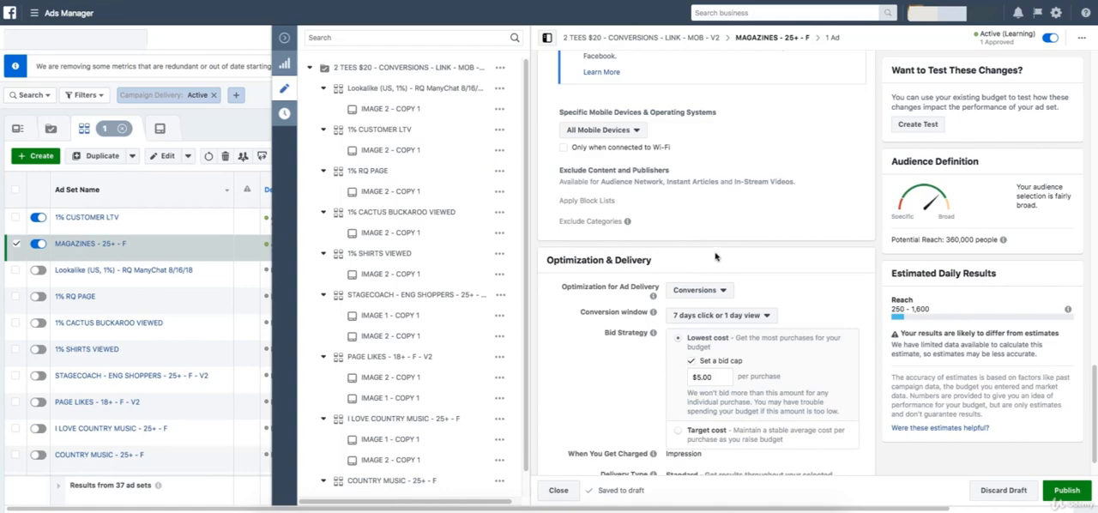
pyautogui.click(677, 212)
pyautogui.moveTo(716, 342)
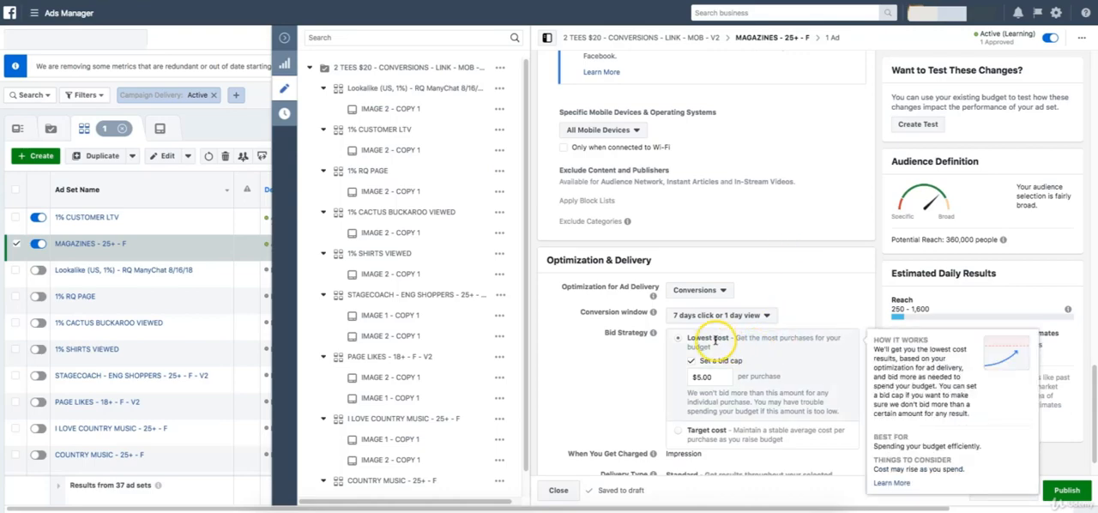
# Try the Target cost bid strategy at $5.00 per purchase and switch back to Lowest cost without a bid cap.
pyautogui.scroll(-1, 741, 335)
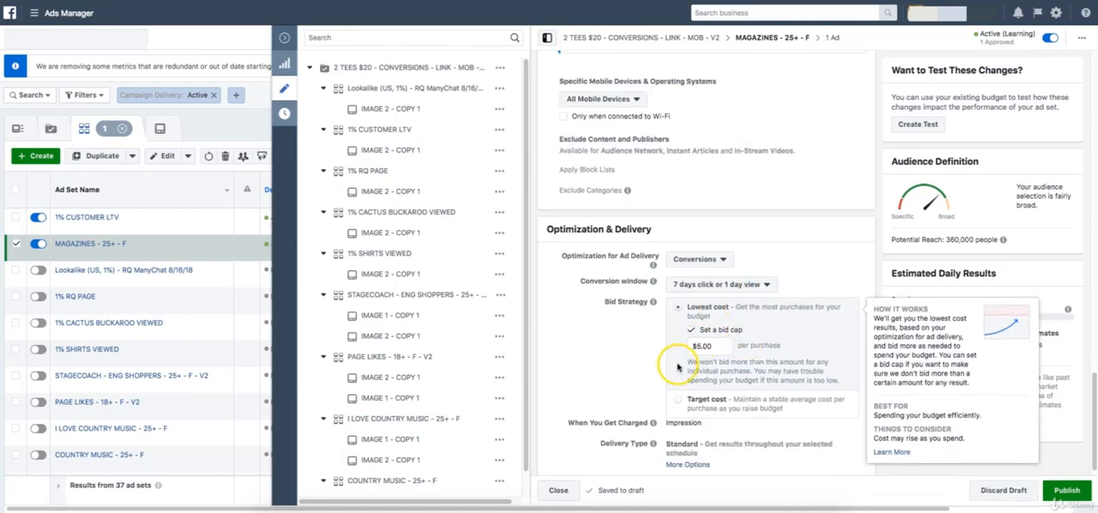
pyautogui.moveTo(683, 403)
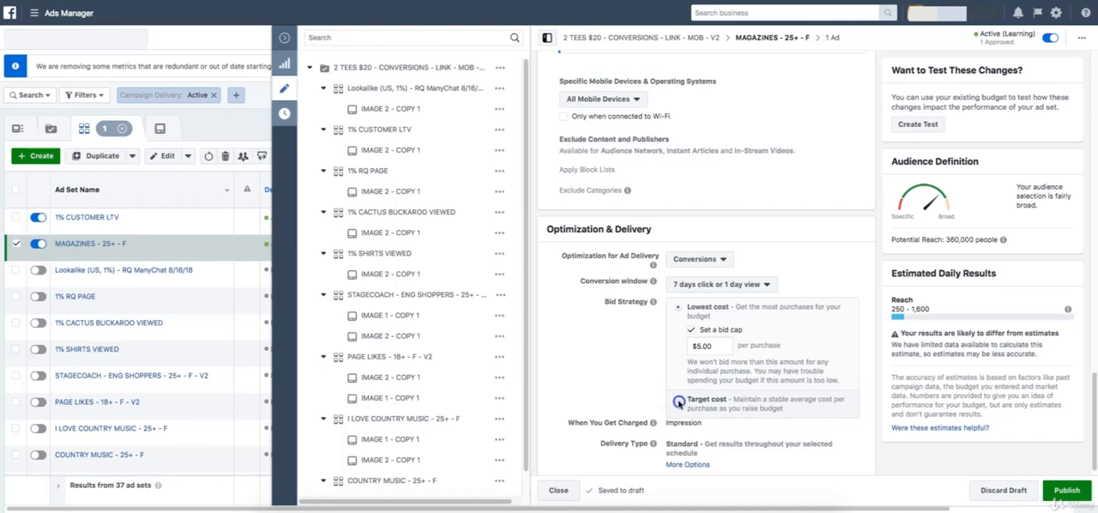
pyautogui.click(679, 403)
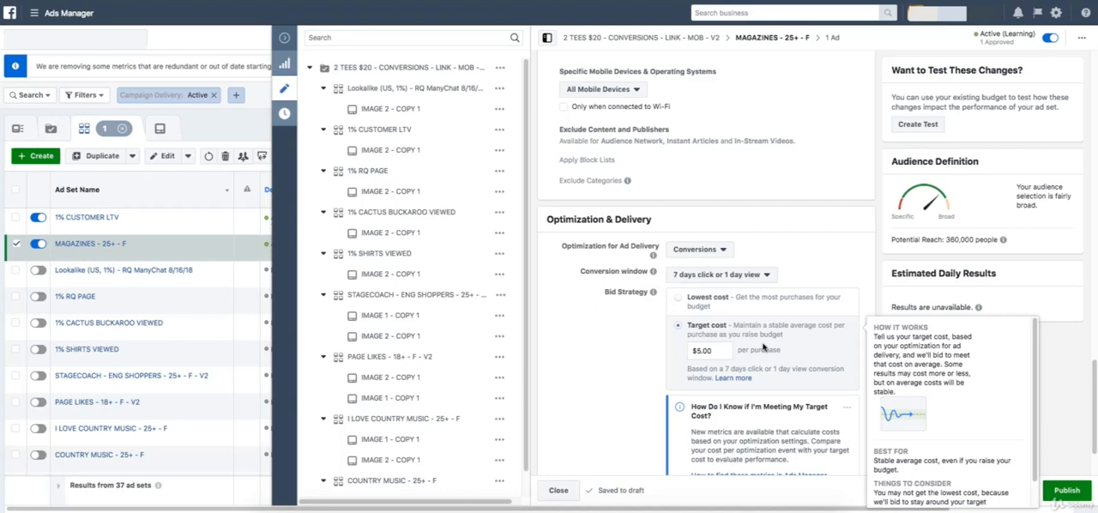
pyautogui.scroll(1, 763, 347)
pyautogui.click(727, 331)
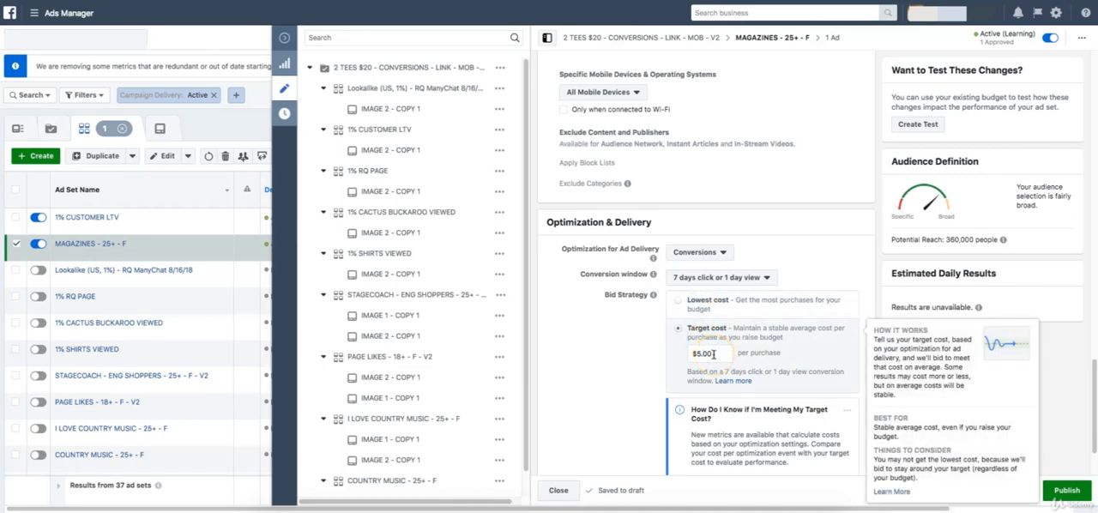
pyautogui.click(721, 307)
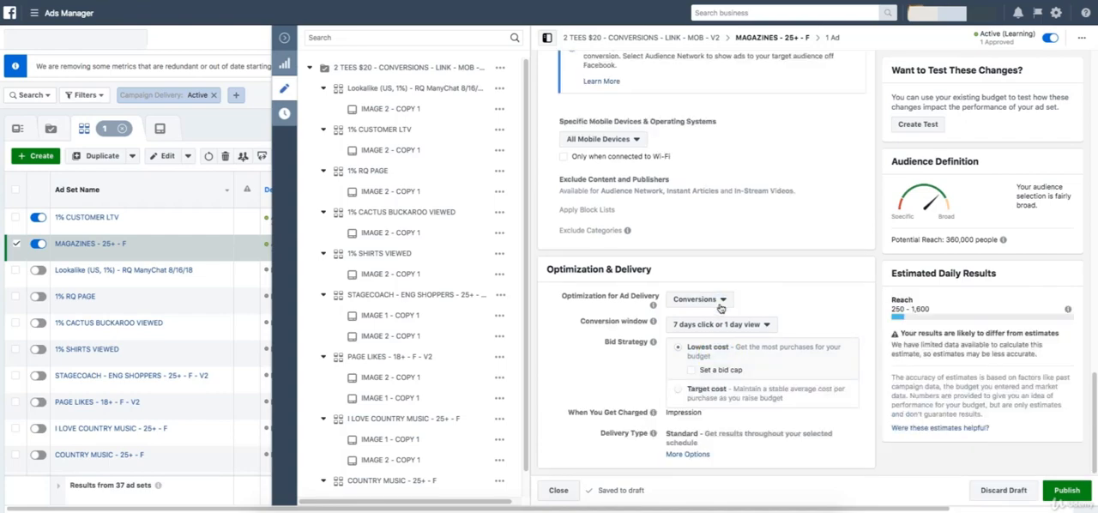
# Select Target cost again to examine its $5.00 per purchase setting, and restore the Lowest cost bid strategy.
pyautogui.click(699, 391)
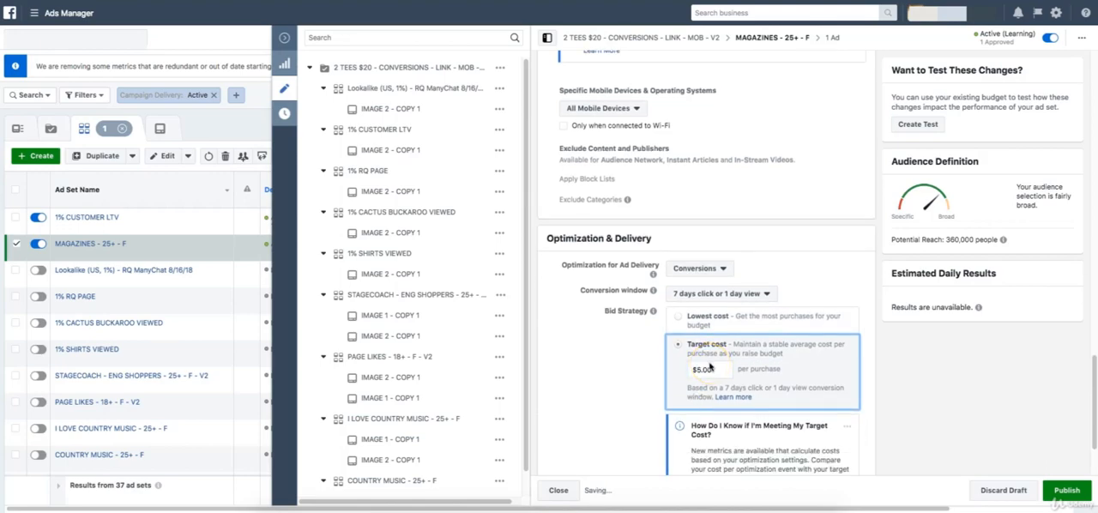
pyautogui.moveTo(709, 367)
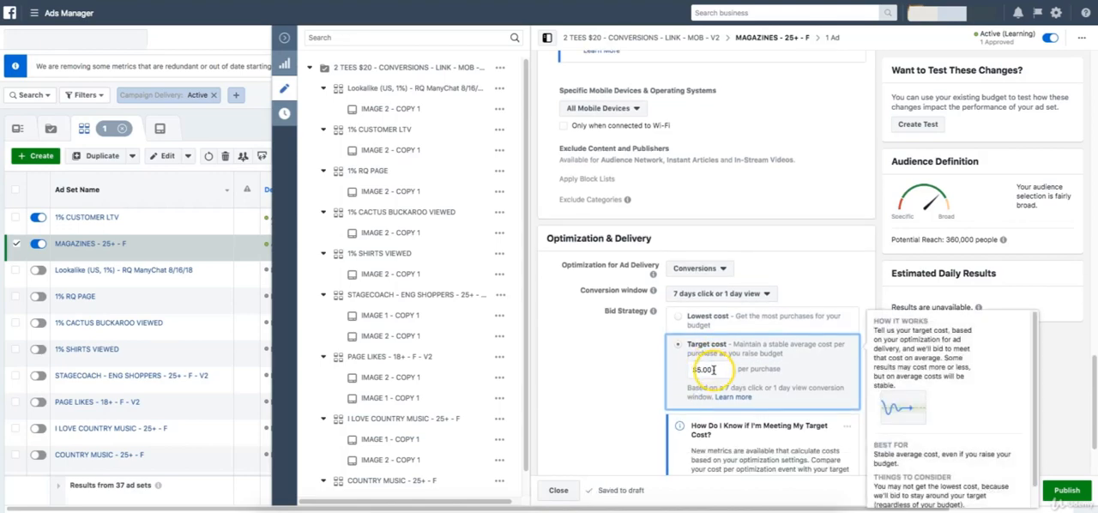
pyautogui.click(698, 375)
pyautogui.click(702, 348)
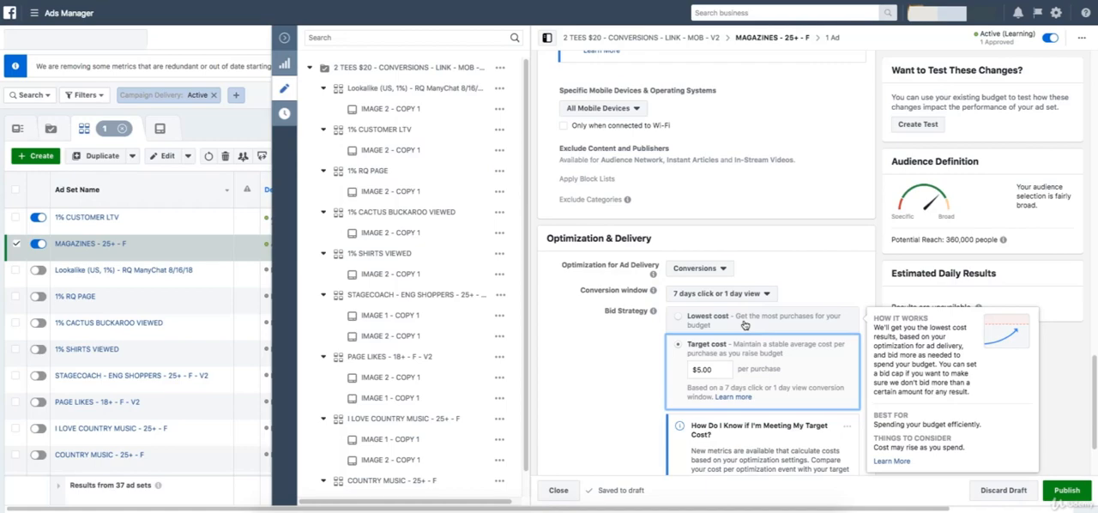
pyautogui.click(762, 377)
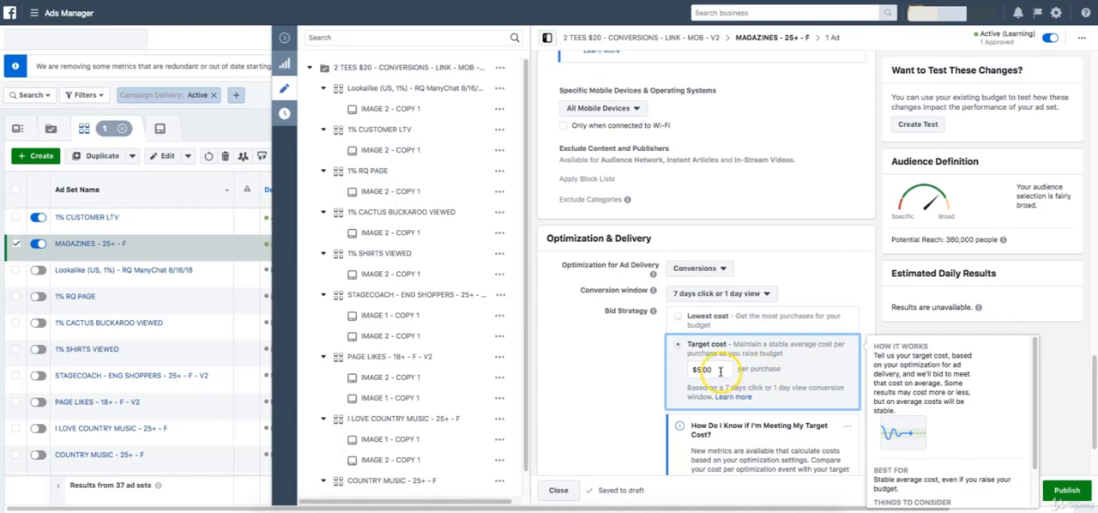
pyautogui.click(718, 326)
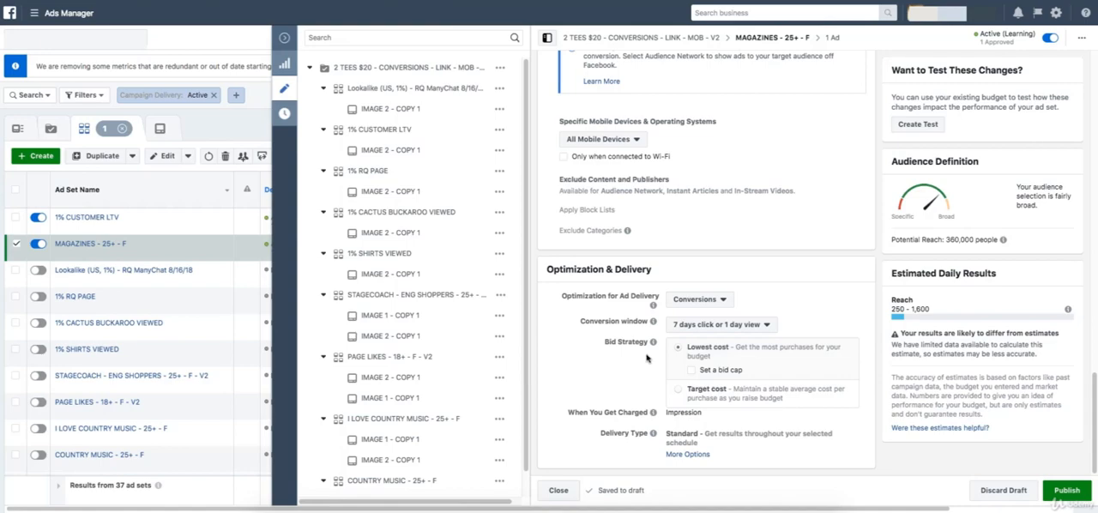
pyautogui.click(317, 36)
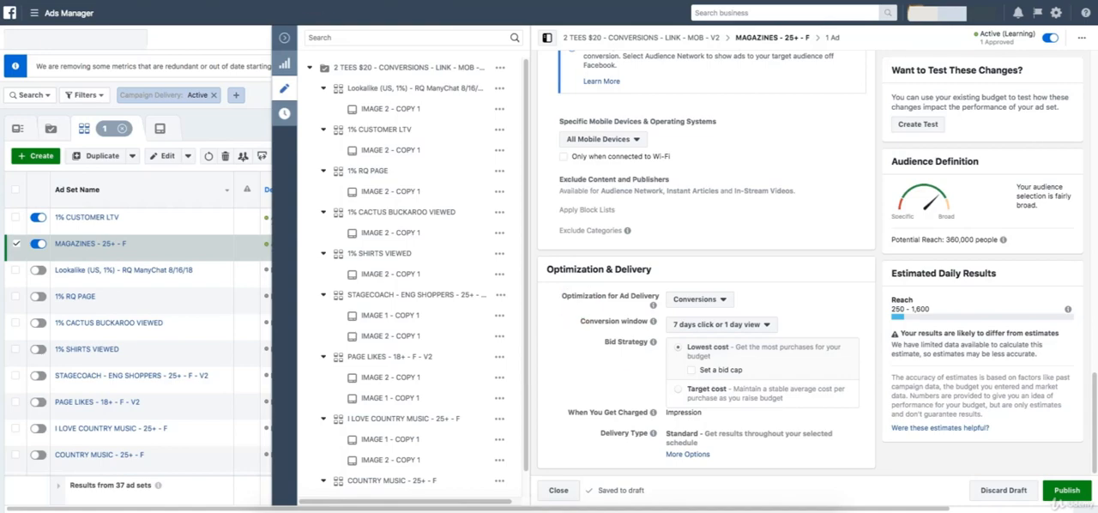